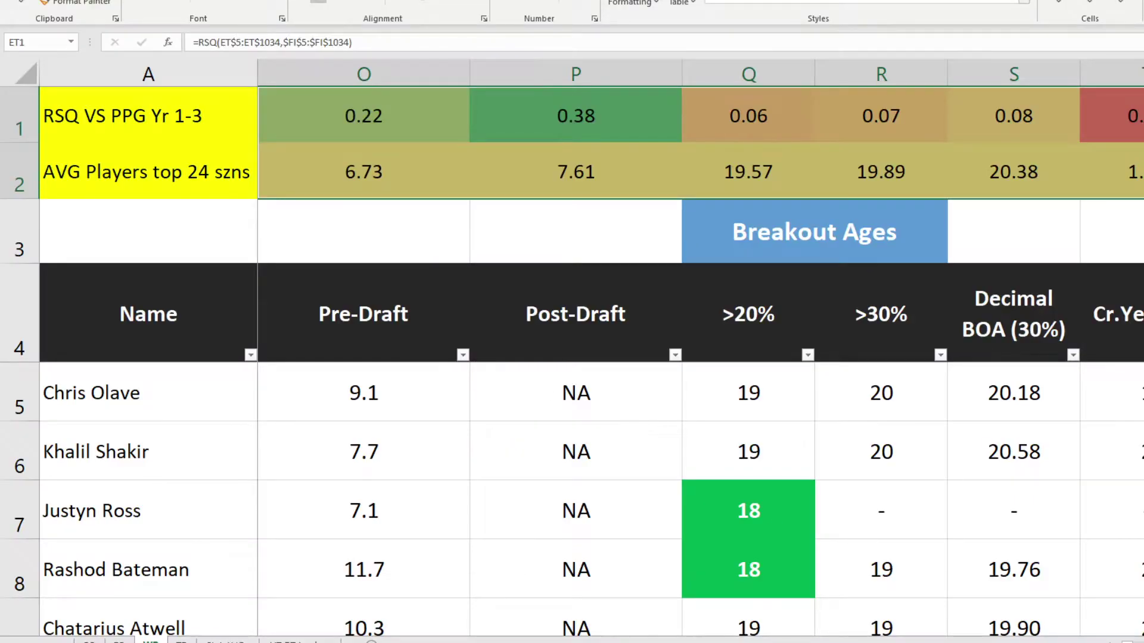
# Step: Review the RSQ and average rows above the Pre-Draft, Post-Draft and breakout-age columns, along with those columns' data
pyautogui.hscroll(-2, 700, 347)
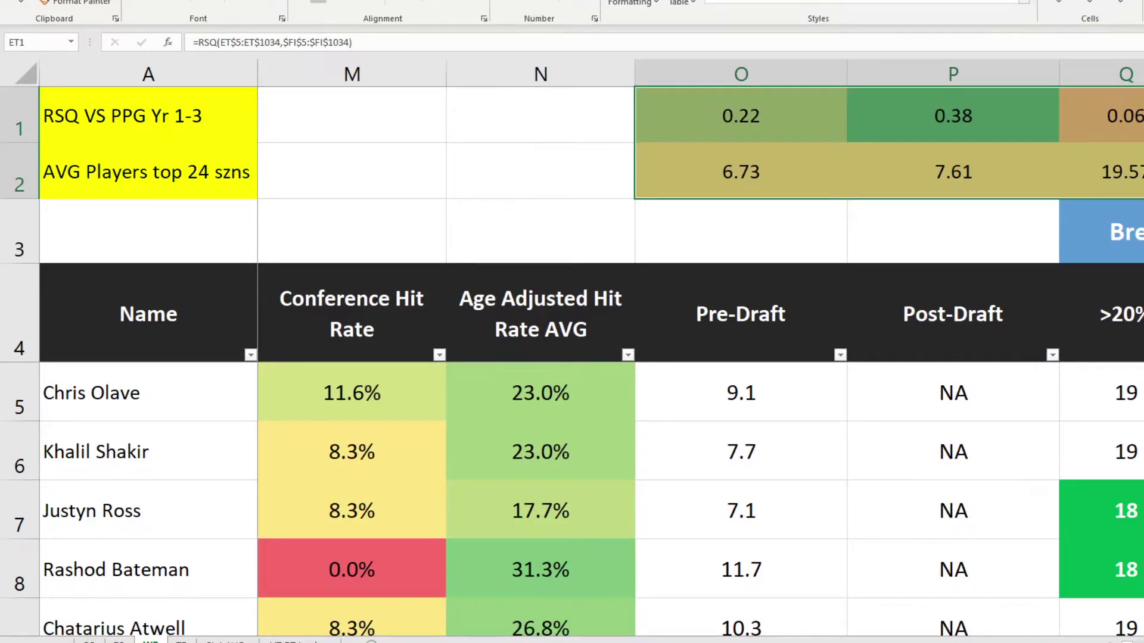
pyautogui.hscroll(2, 331, 229)
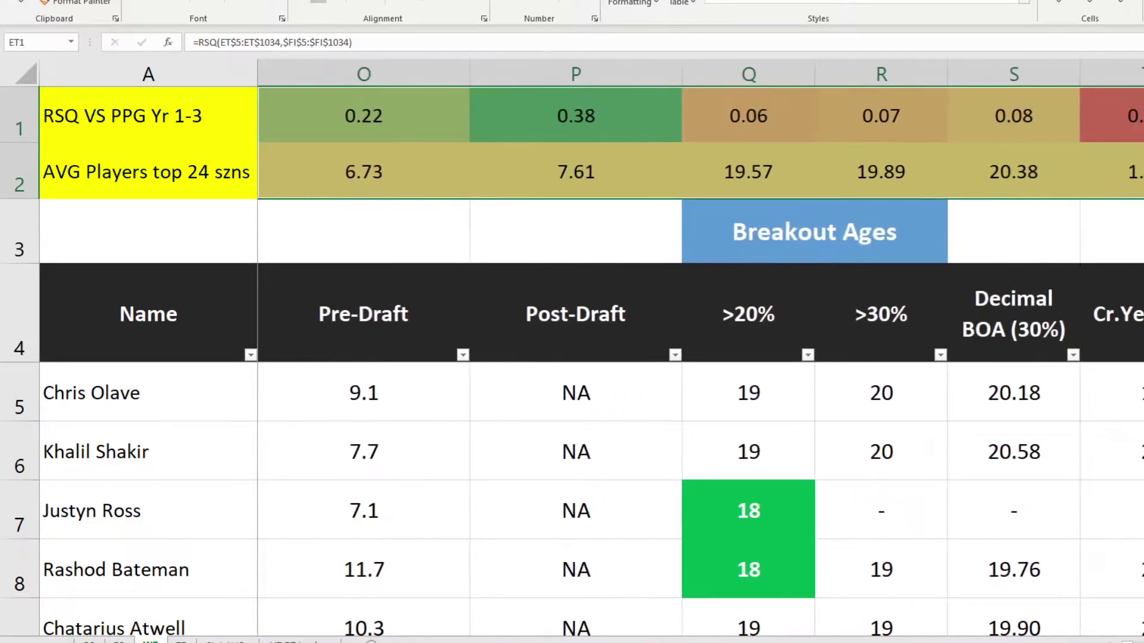
pyautogui.click(337, 113)
pyautogui.moveTo(339, 146)
pyautogui.mouseDown()
pyautogui.moveTo(339, 171)
pyautogui.moveTo(345, 146)
pyautogui.moveTo(327, 153)
pyautogui.moveTo(352, 148)
pyautogui.mouseUp()
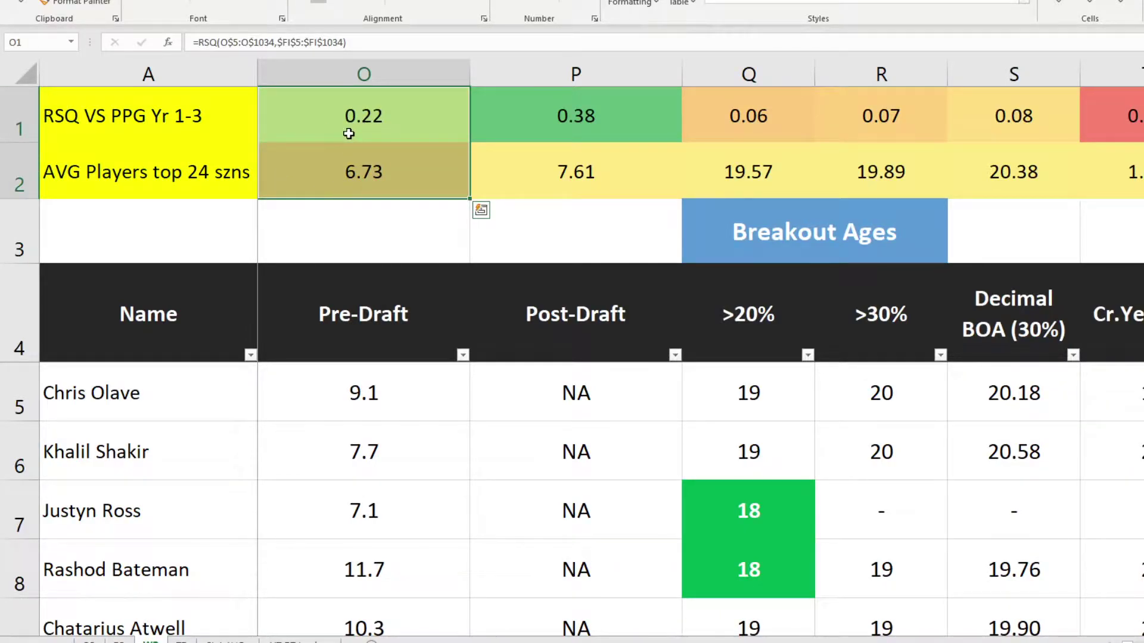
pyautogui.click(115, 101)
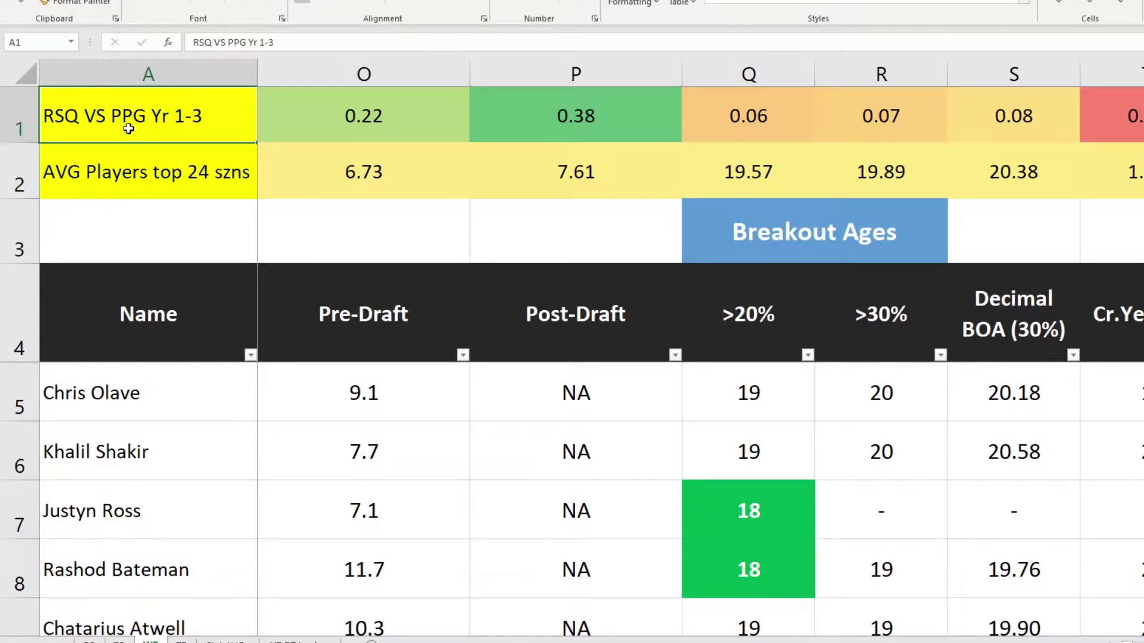
pyautogui.moveTo(370, 275); pyautogui.dragTo(364, 451)
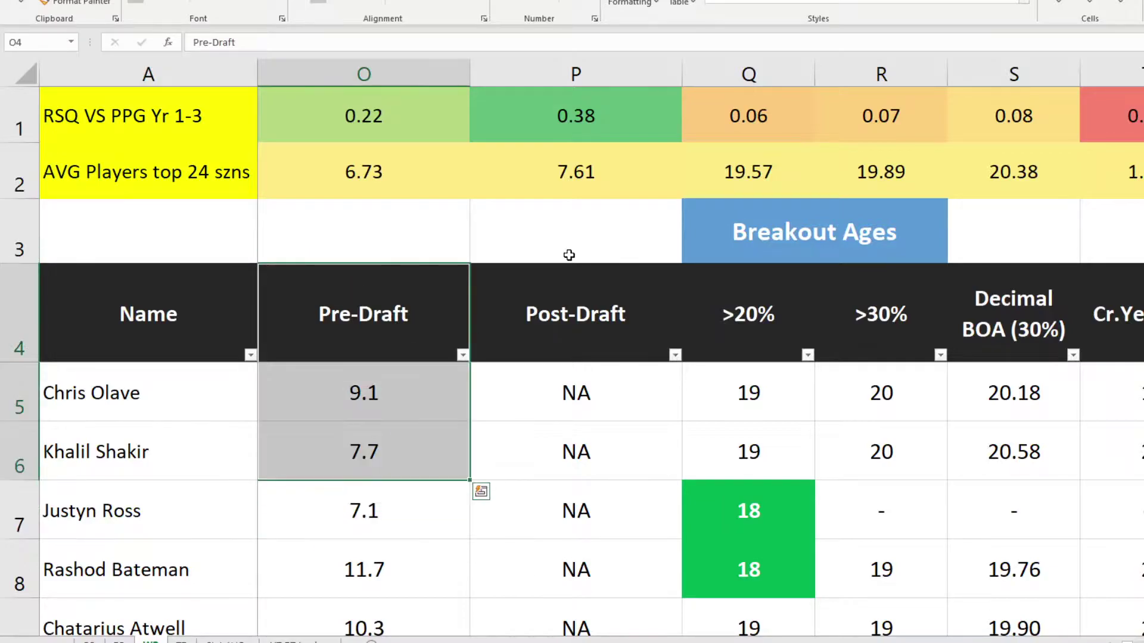
pyautogui.moveTo(566, 268); pyautogui.dragTo(573, 512)
pyautogui.moveTo(875, 280); pyautogui.dragTo(877, 513)
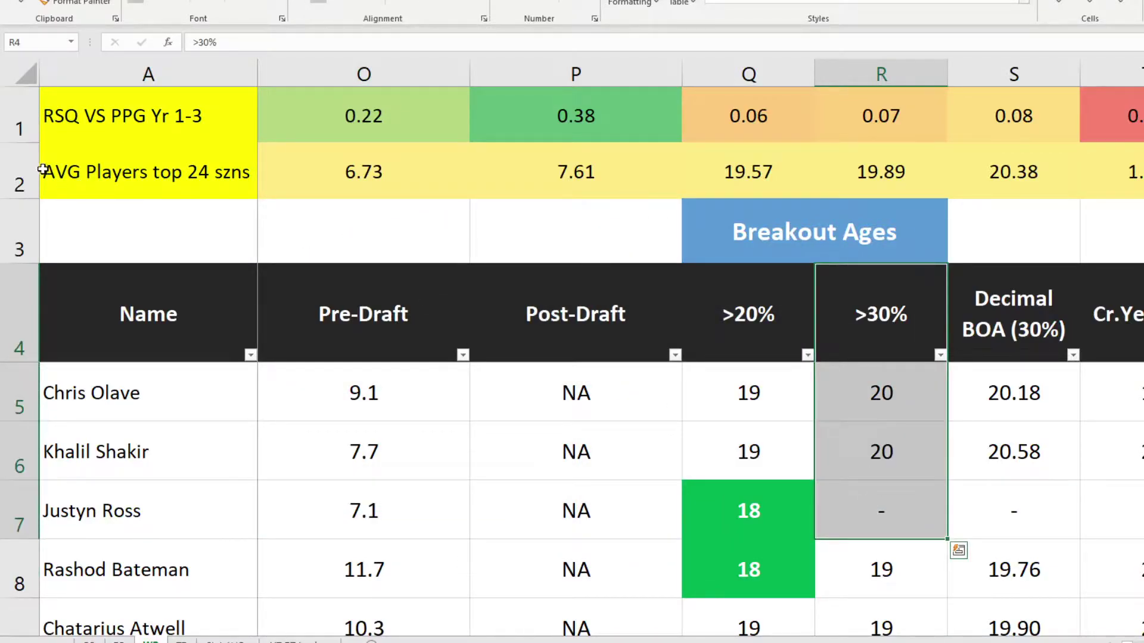
# Step: Clear the existing RSQ and average values in rows 1 and 2 from column O through the last data column
pyautogui.click(20, 173)
pyautogui.moveTo(322, 109); pyautogui.dragTo(320, 176)
pyautogui.hotkey('ctrl', 'shift', 'Right')
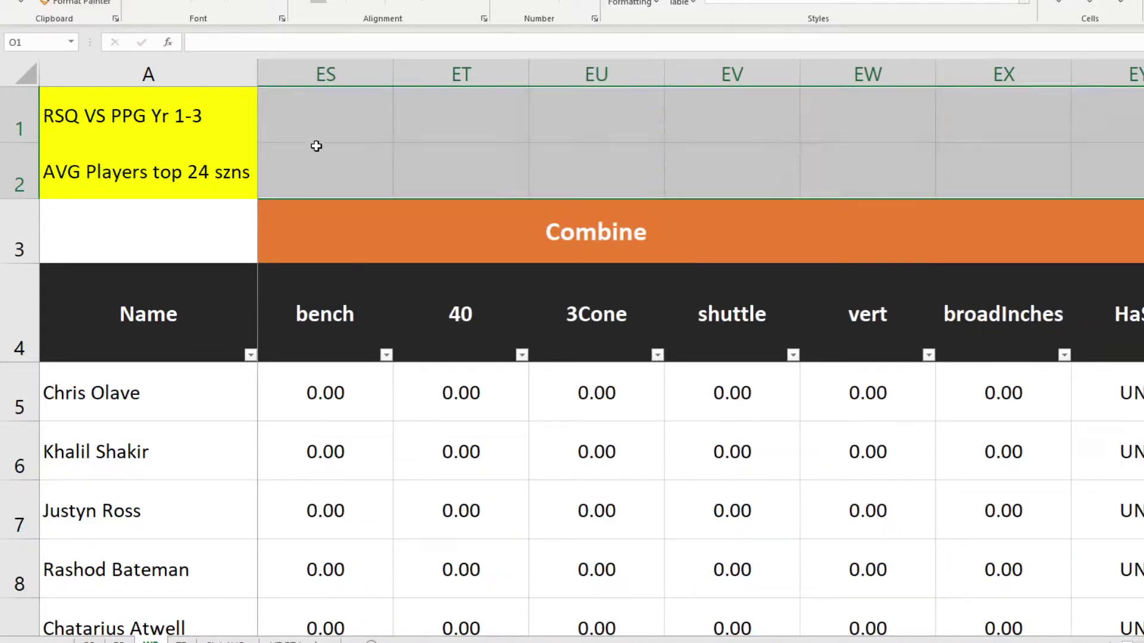
pyautogui.hscroll(-15, 700, 347)
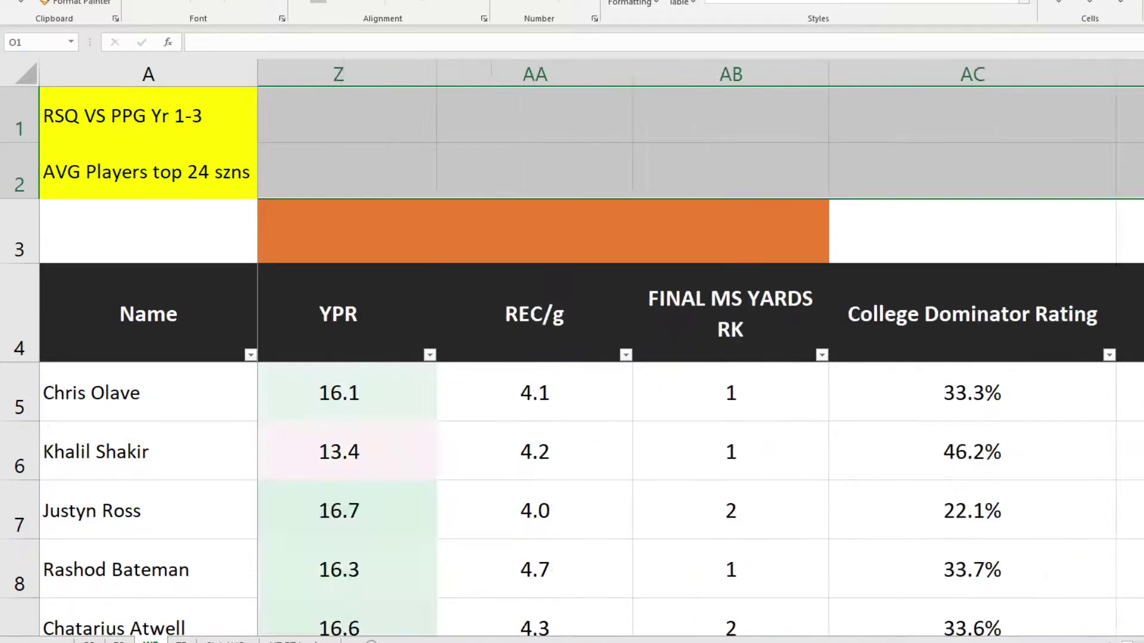
pyautogui.hscroll(-3, 700, 347)
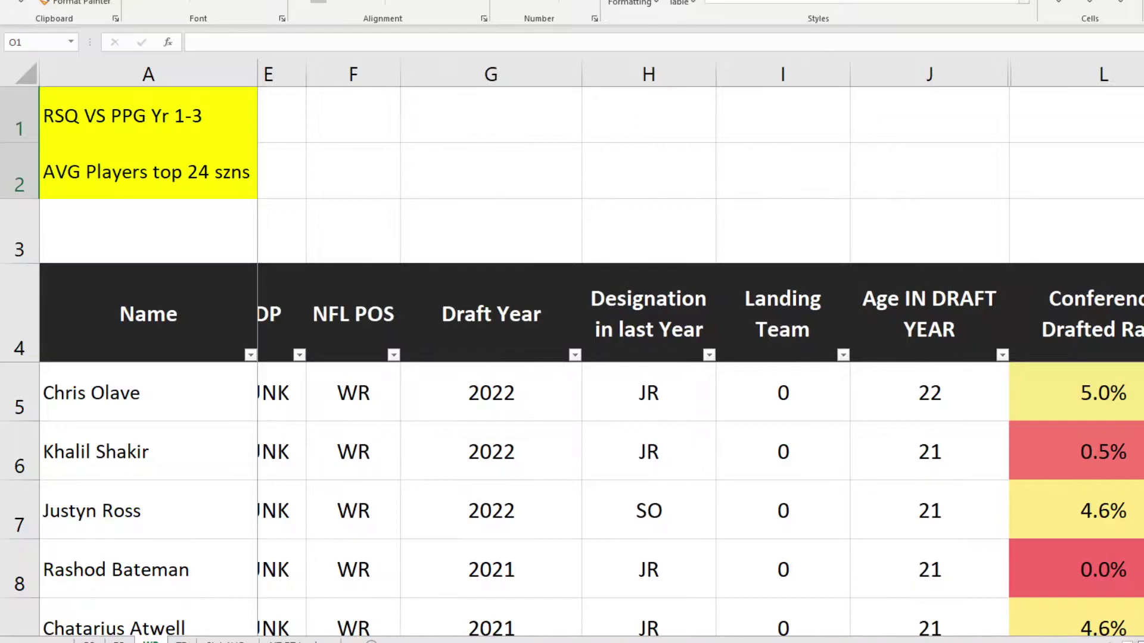
pyautogui.hscroll(8, 701, 348)
pyautogui.hscroll(1, 700, 347)
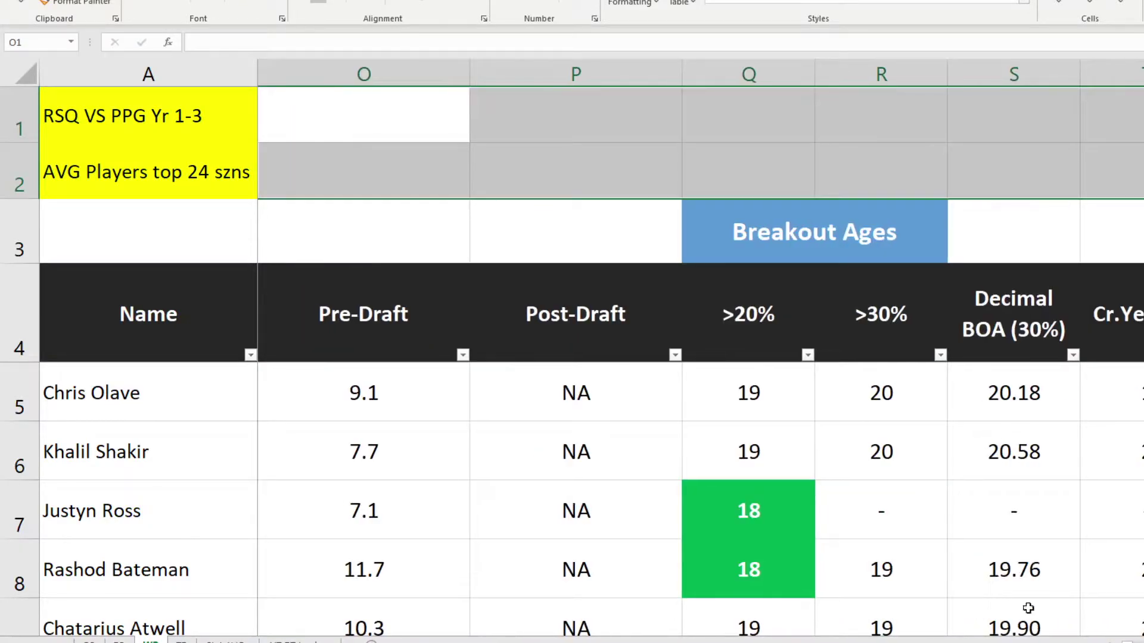
pyautogui.click(324, 101)
pyautogui.doubleClick(324, 101)
pyautogui.write('=rsq')
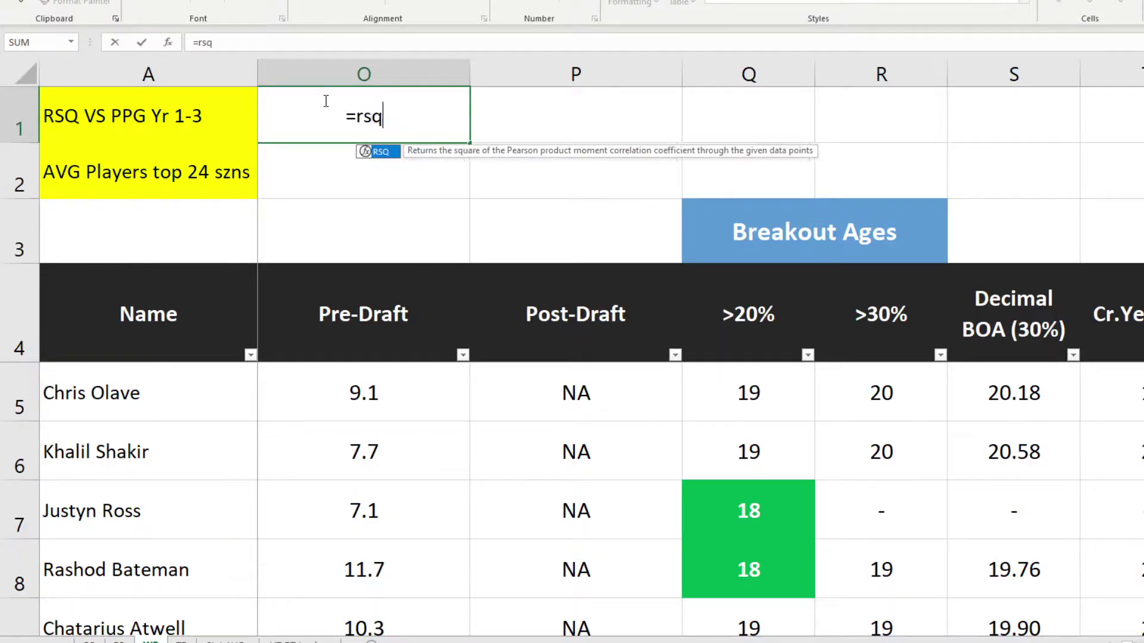
pyautogui.write('(')
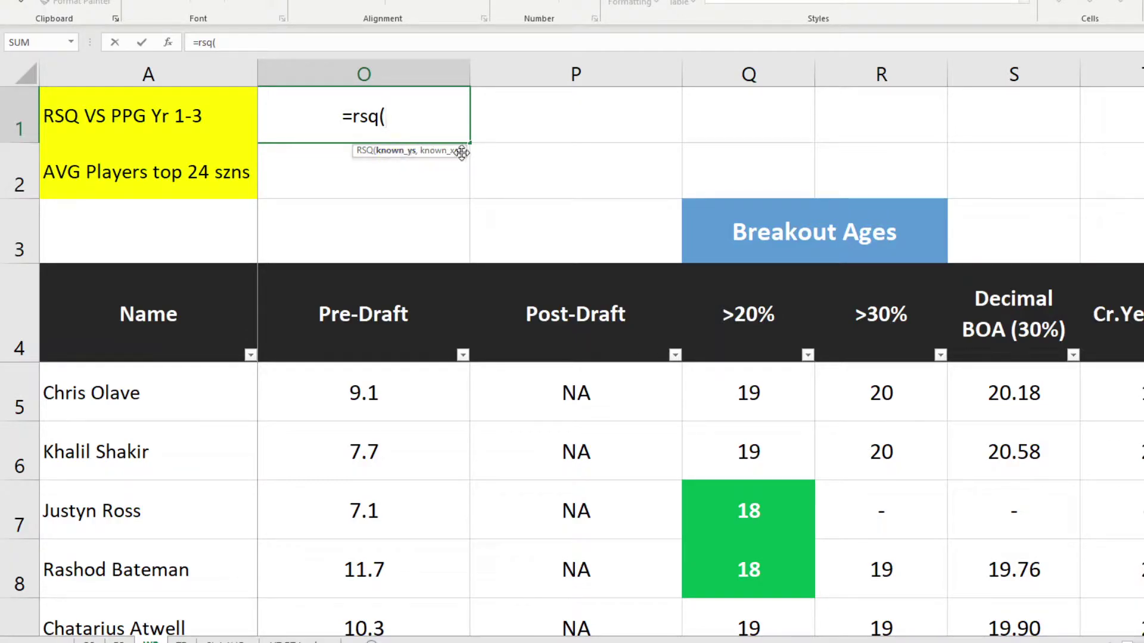
pyautogui.click(169, 45)
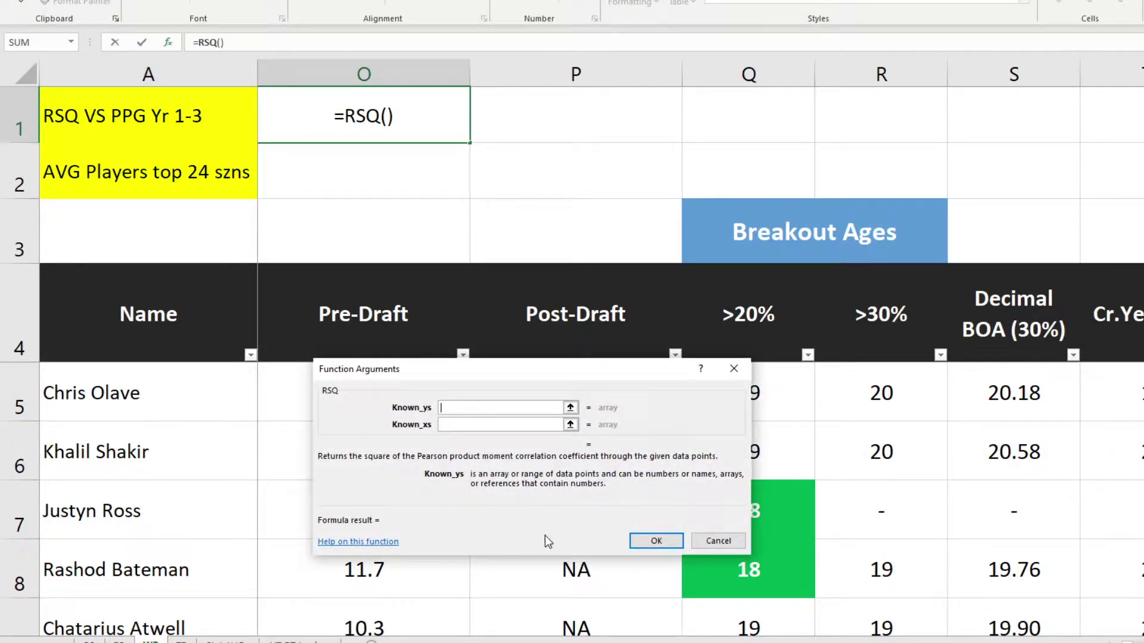
pyautogui.click(713, 541)
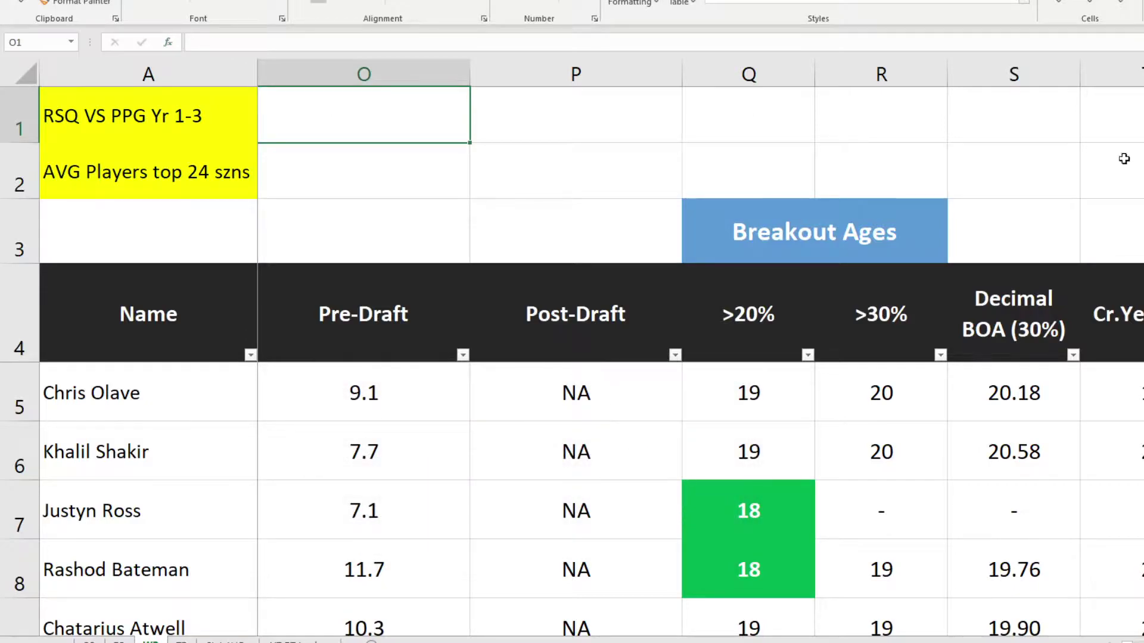
# Step: Start an RSQ formula in cell O1 with the Pre-Draft range O5:O1034 as the known ys
pyautogui.write('=rsq(')
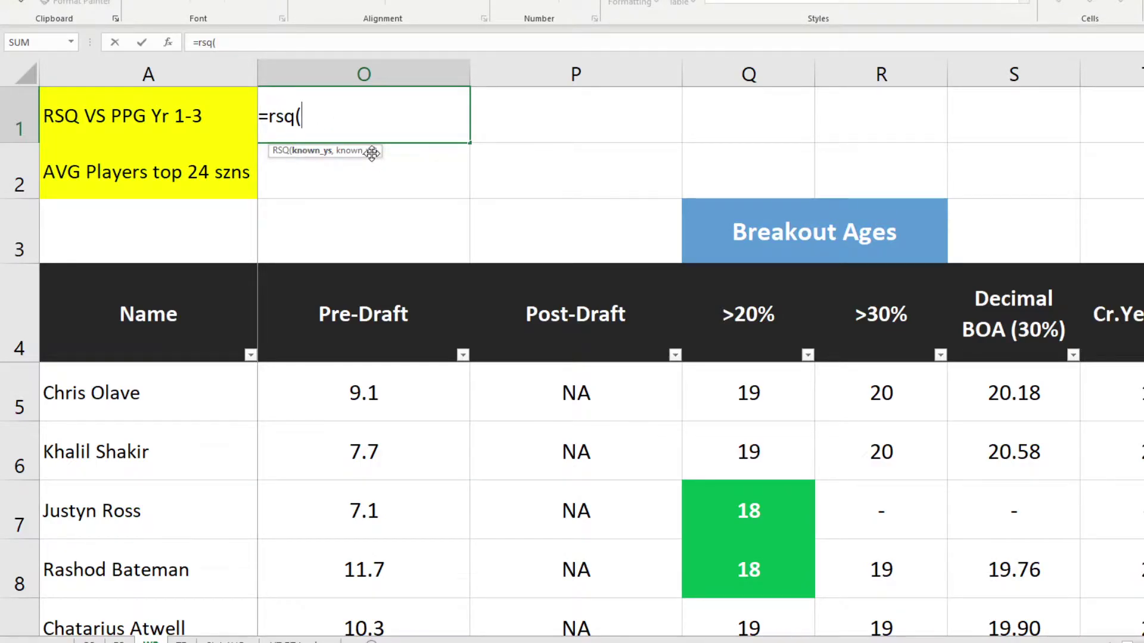
pyautogui.click(360, 390)
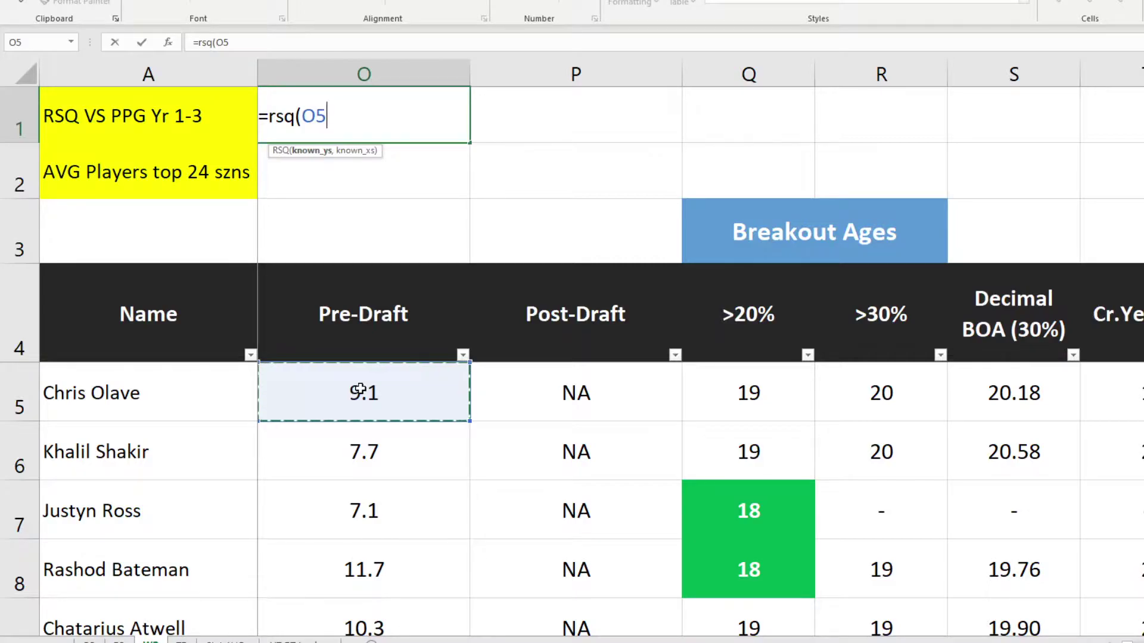
pyautogui.hotkey('ctrl', 'shift', 'Down')
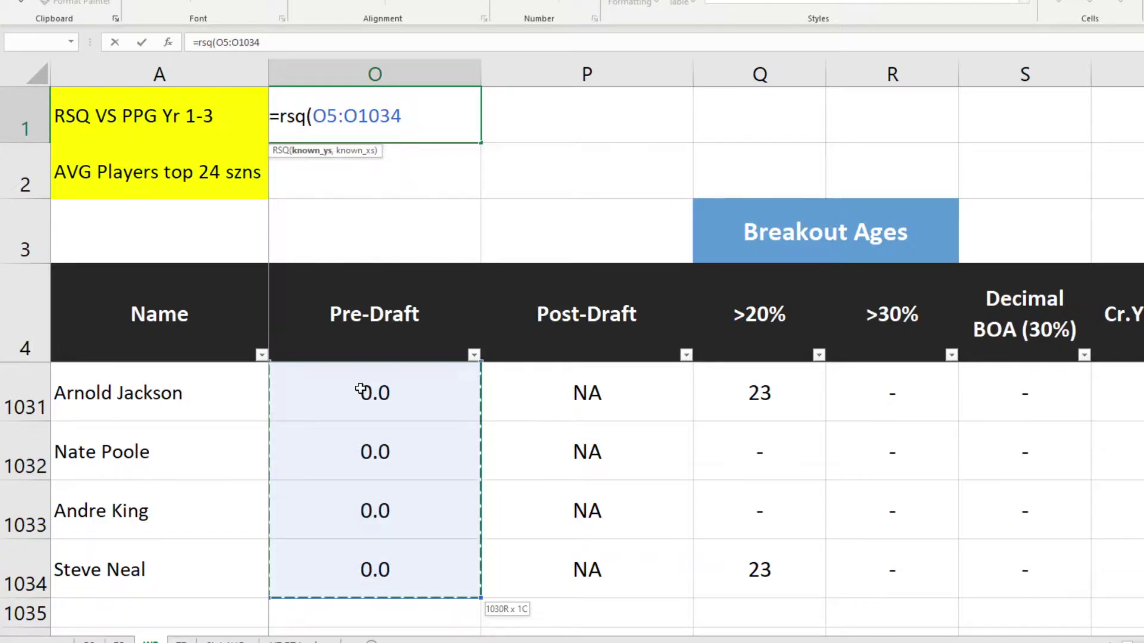
pyautogui.write(',')
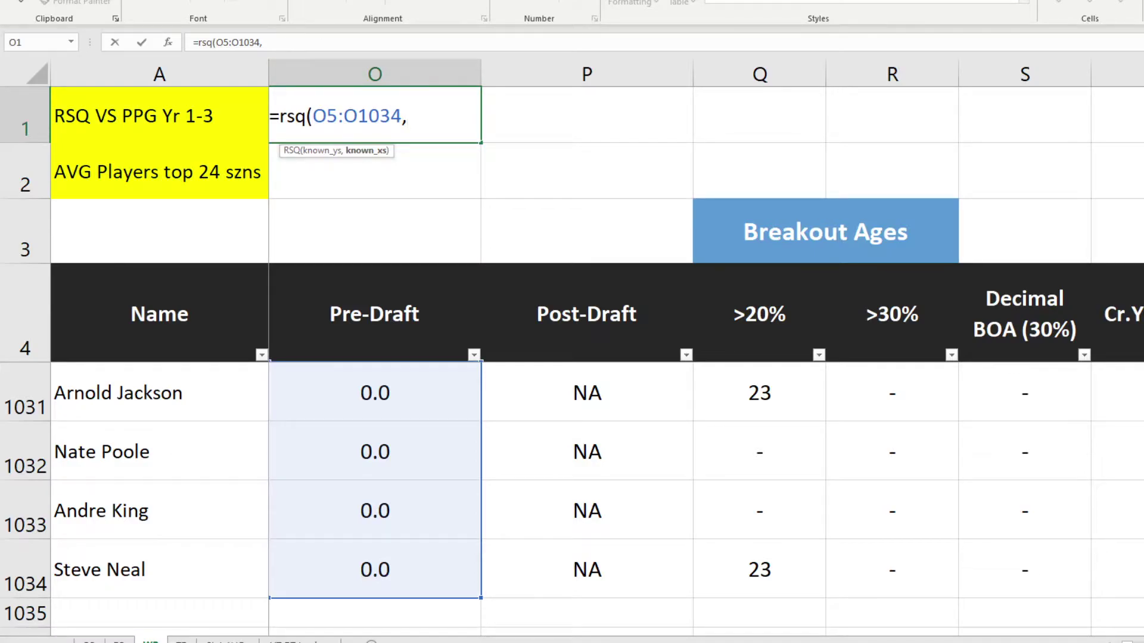
# Step: Complete the RSQ formula in O1 with the AVG PPG (PPR) Season 1-3 range FI5:FI1034 as the known xs
pyautogui.hscroll(10, 706, 358)
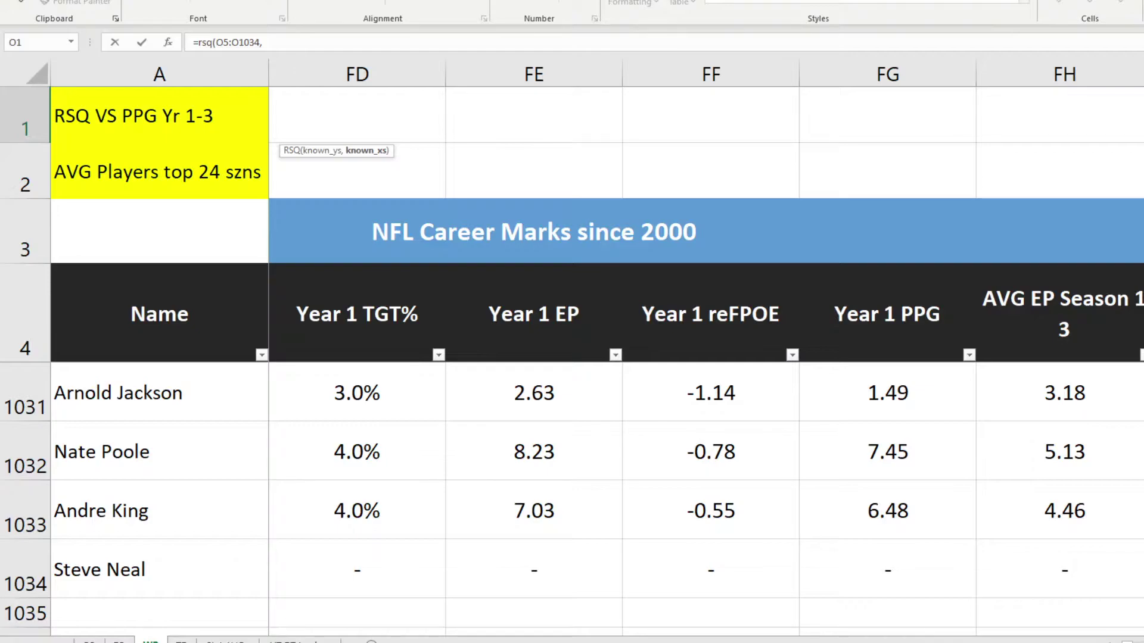
pyautogui.click(1143, 312)
pyautogui.press('Down')
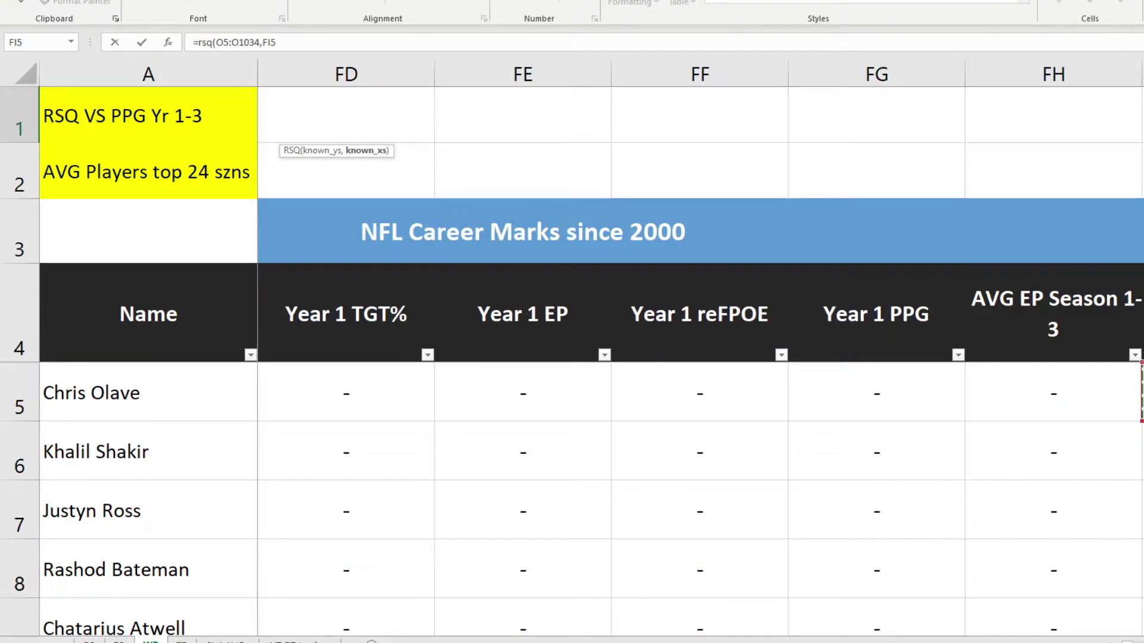
pyautogui.hscroll(4, 701, 357)
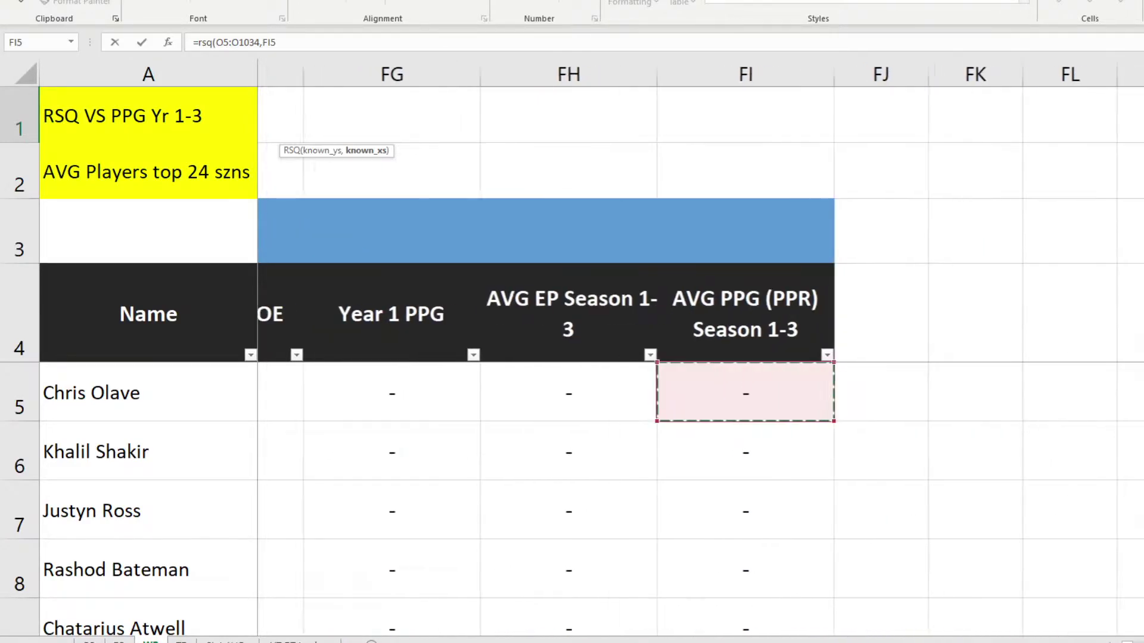
pyautogui.hotkey('ctrl', 'shift', 'Down')
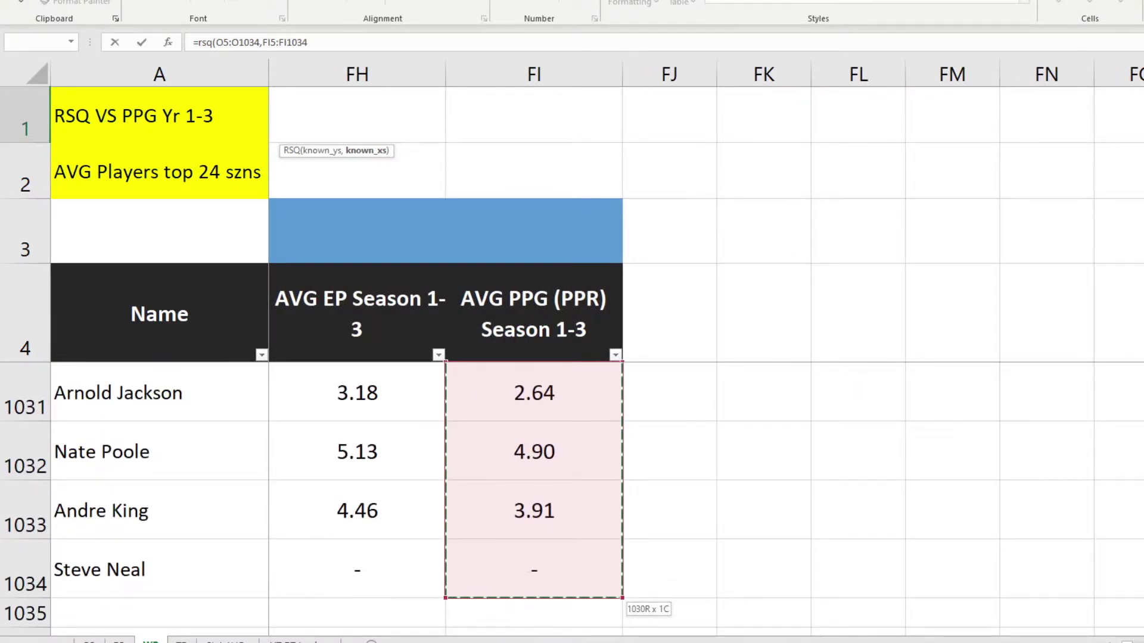
pyautogui.write(')')
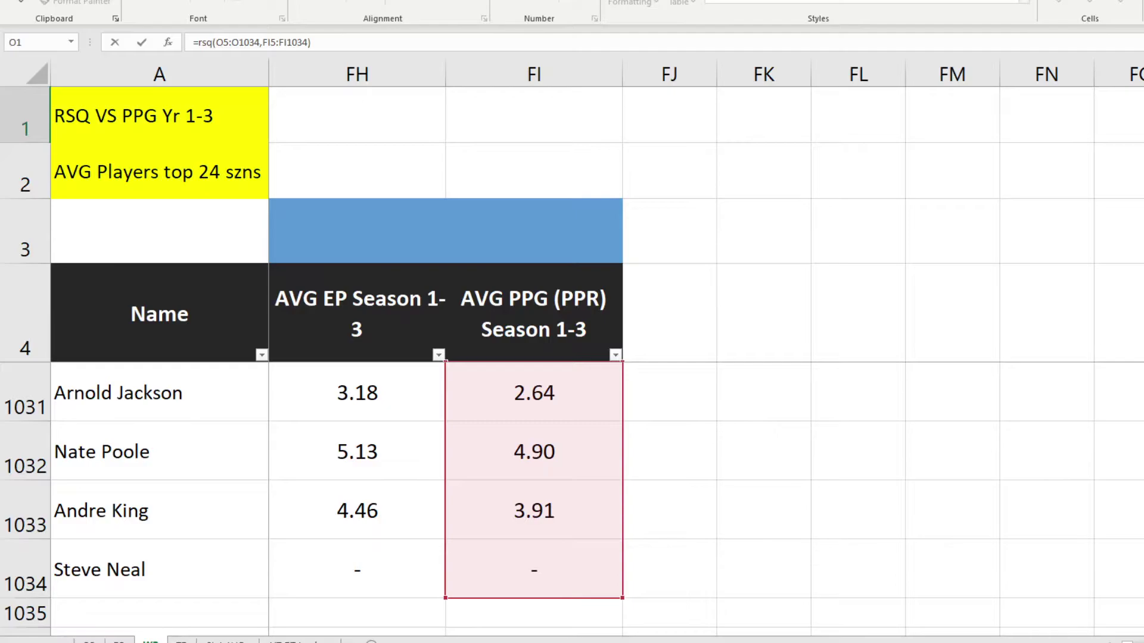
pyautogui.press('Return')
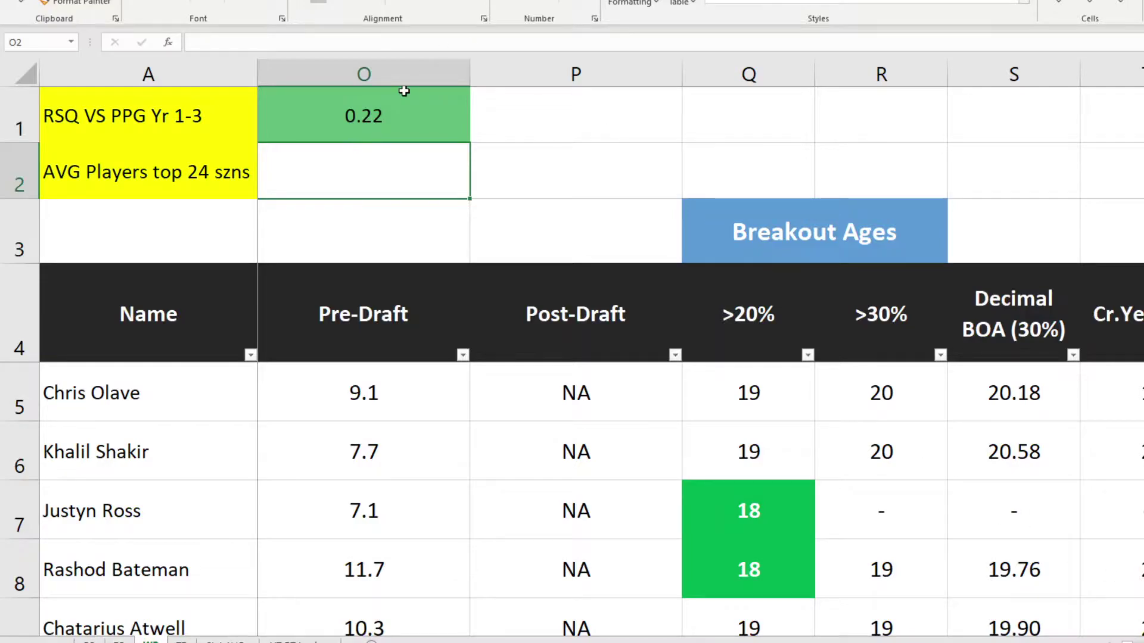
# Step: Format cell O1 as a percentage with two decimal places
pyautogui.click(383, 97)
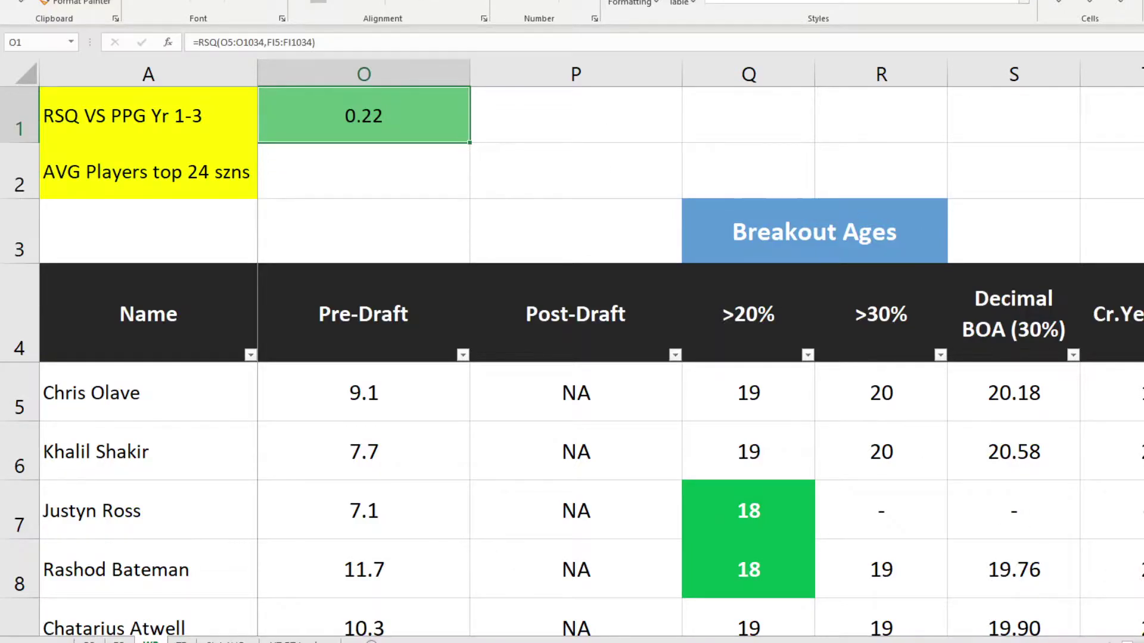
pyautogui.click(1120, 5)
pyautogui.click(1123, 343)
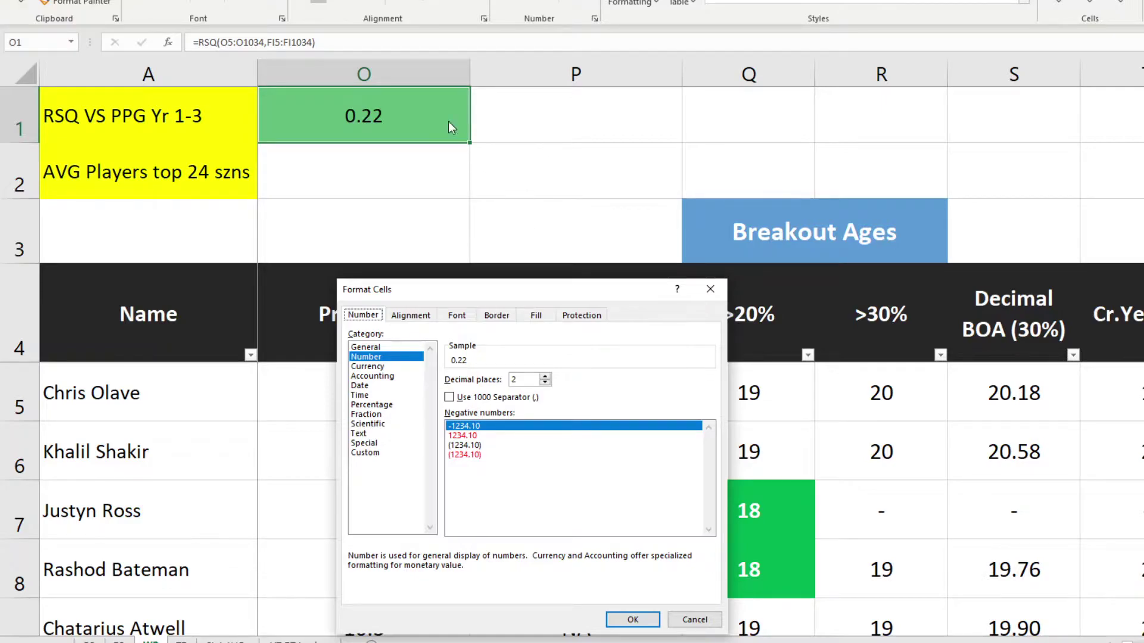
pyautogui.click(396, 414)
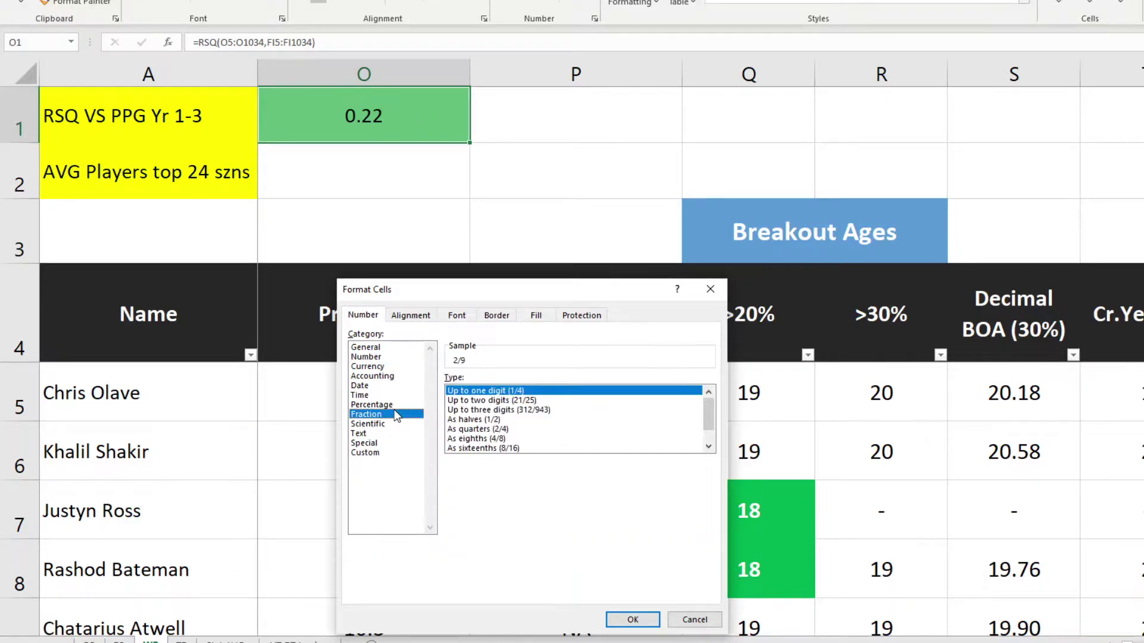
pyautogui.click(393, 406)
pyautogui.click(387, 357)
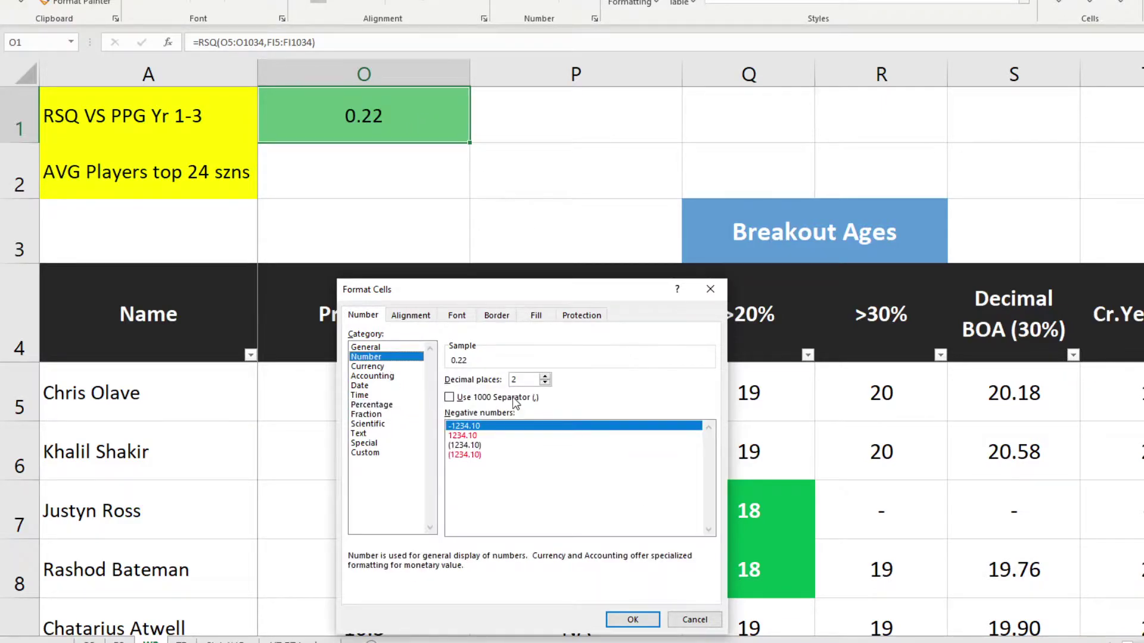
pyautogui.click(410, 405)
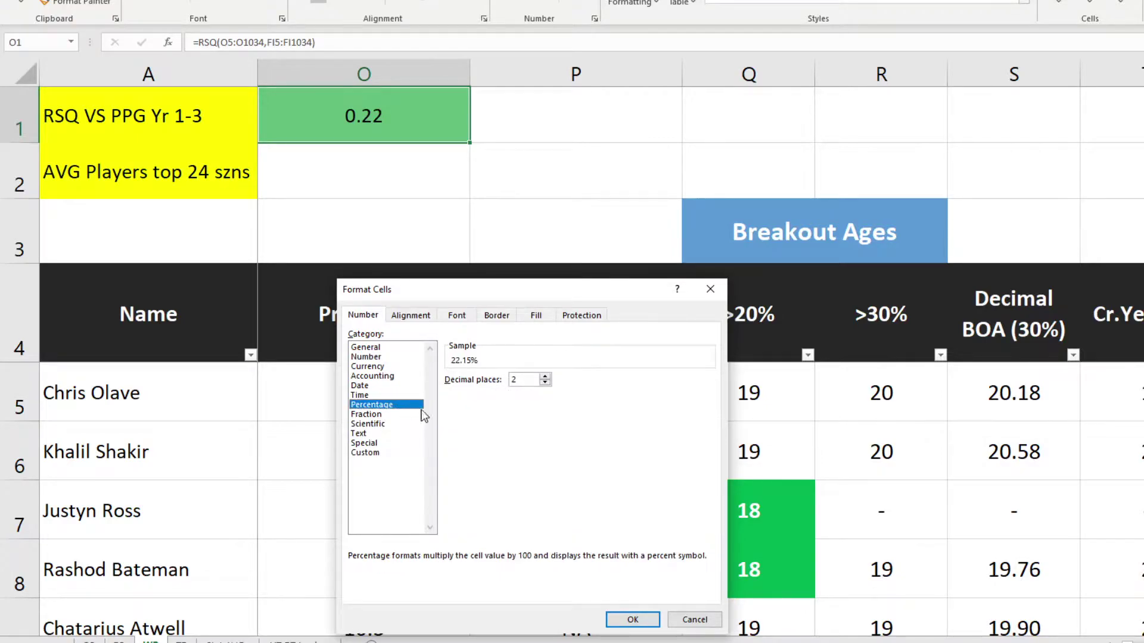
pyautogui.click(650, 611)
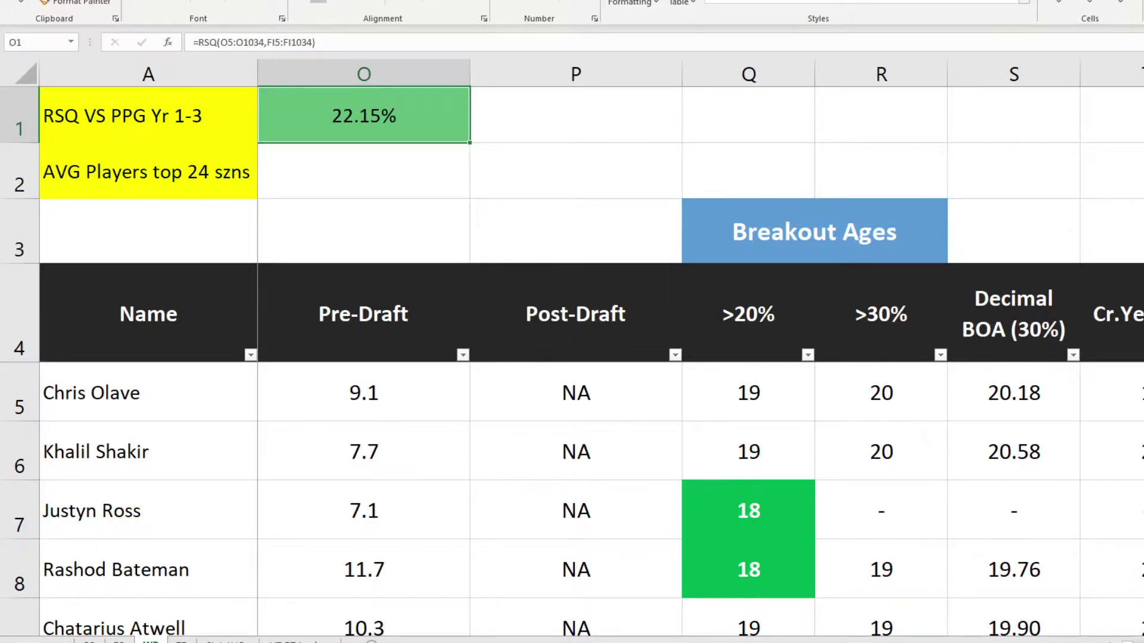
# Step: Change the format of cell O1 back to the Number category
pyautogui.rightClick(1123, 12)
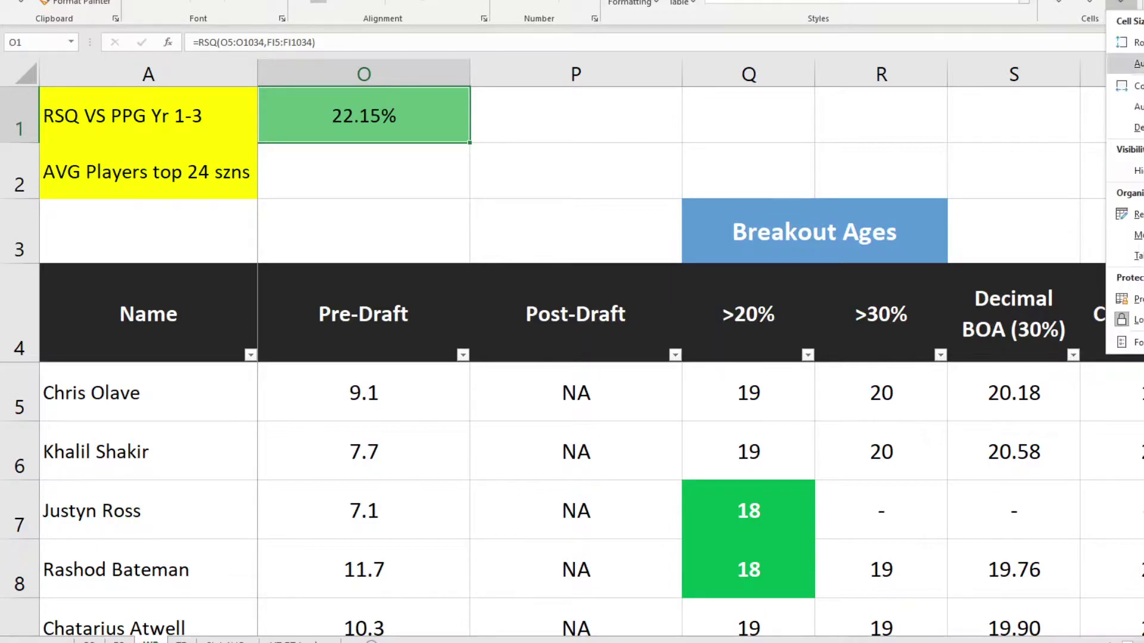
pyautogui.click(1128, 343)
pyautogui.click(398, 357)
pyautogui.click(631, 618)
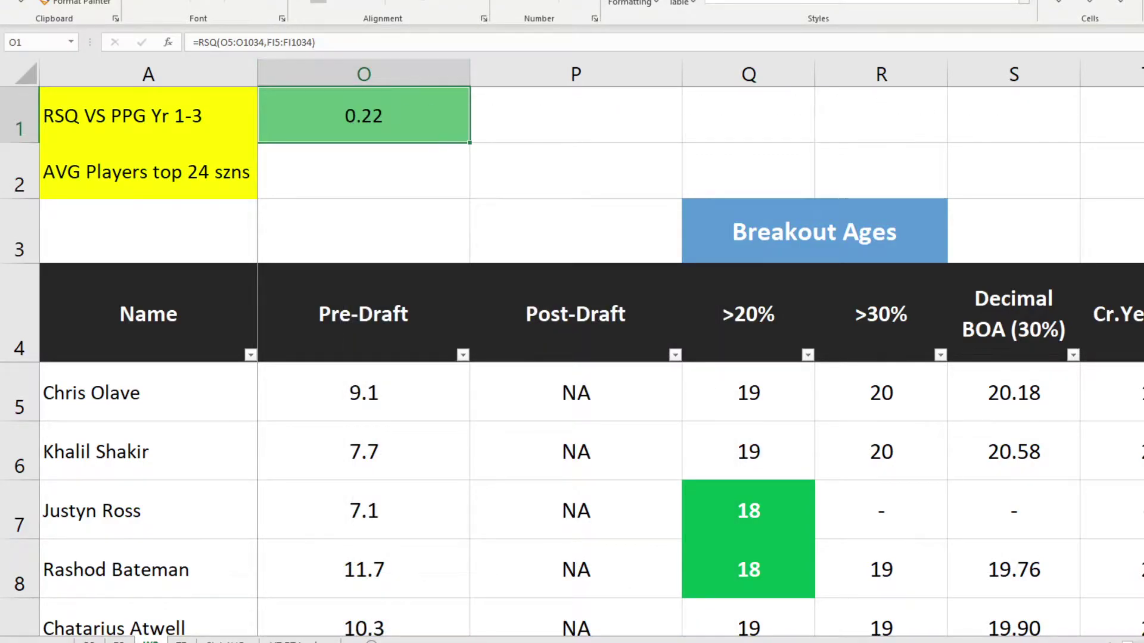
# Step: Lock the known xs range in the O1 RSQ formula as $FI$5:$FI$1034, leaving the O5:O1034 range relative
pyautogui.click(267, 43)
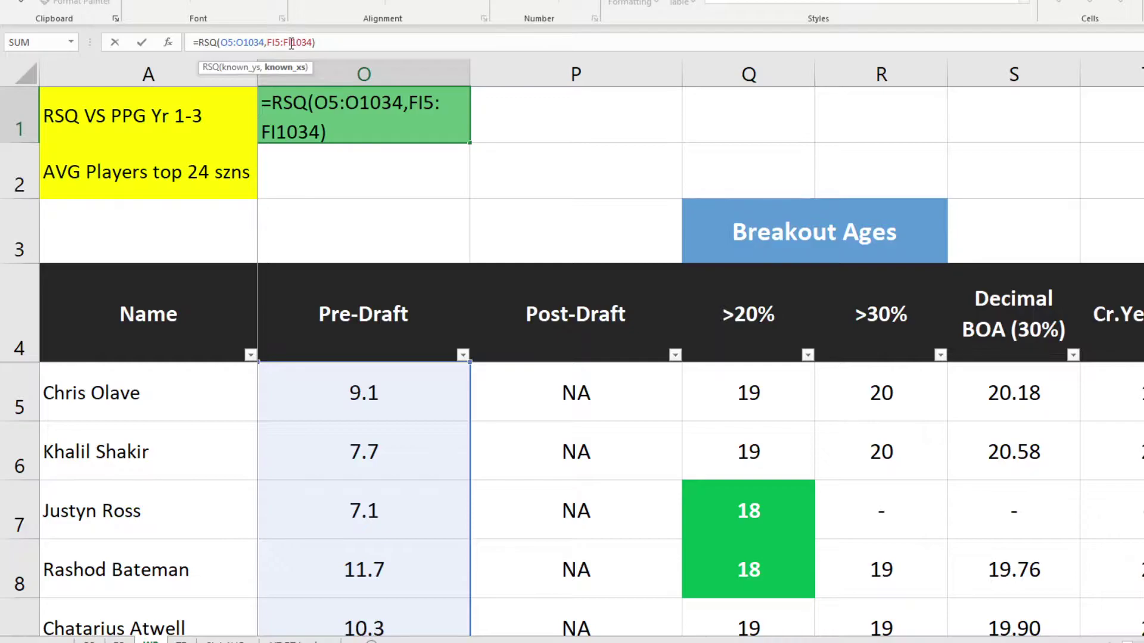
pyautogui.write('$')
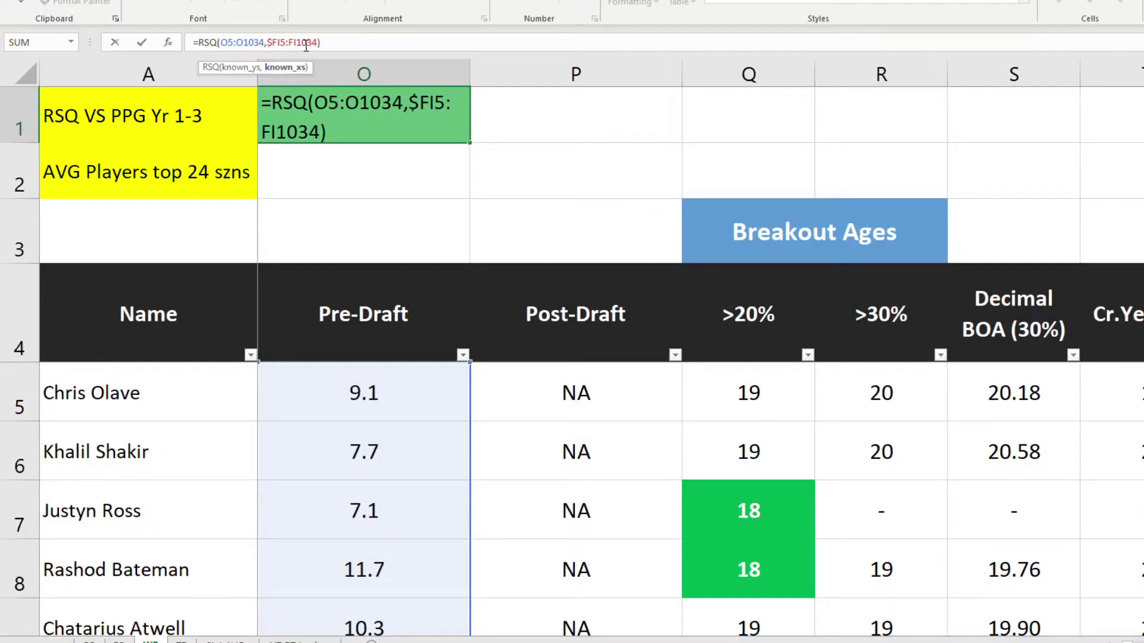
pyautogui.click(290, 42)
pyautogui.write('$')
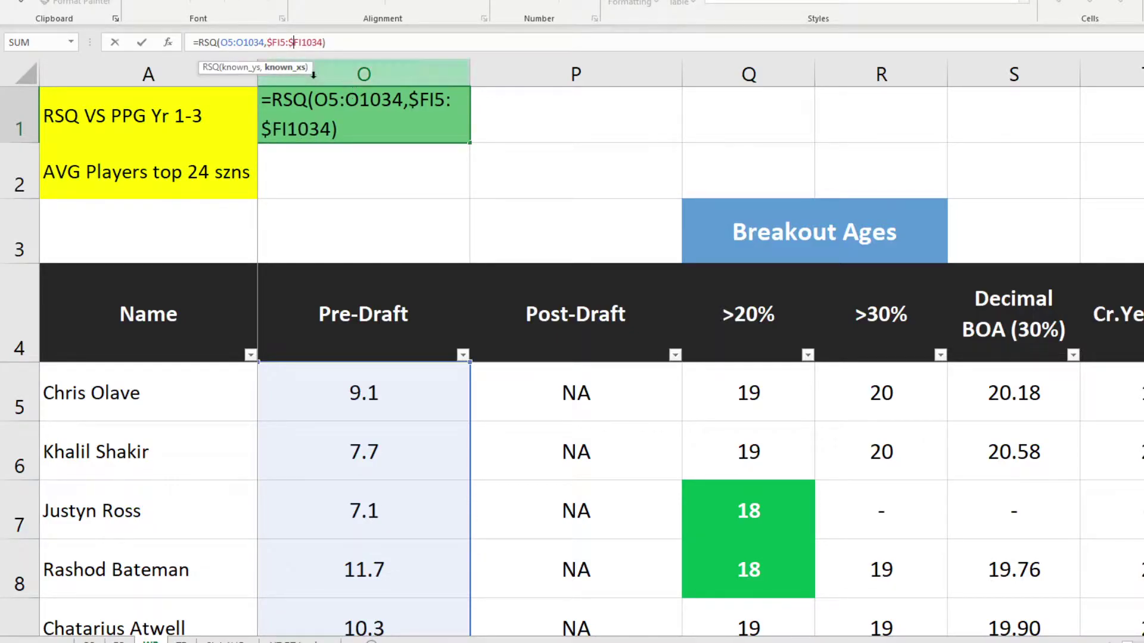
pyautogui.click(280, 42)
pyautogui.write('$')
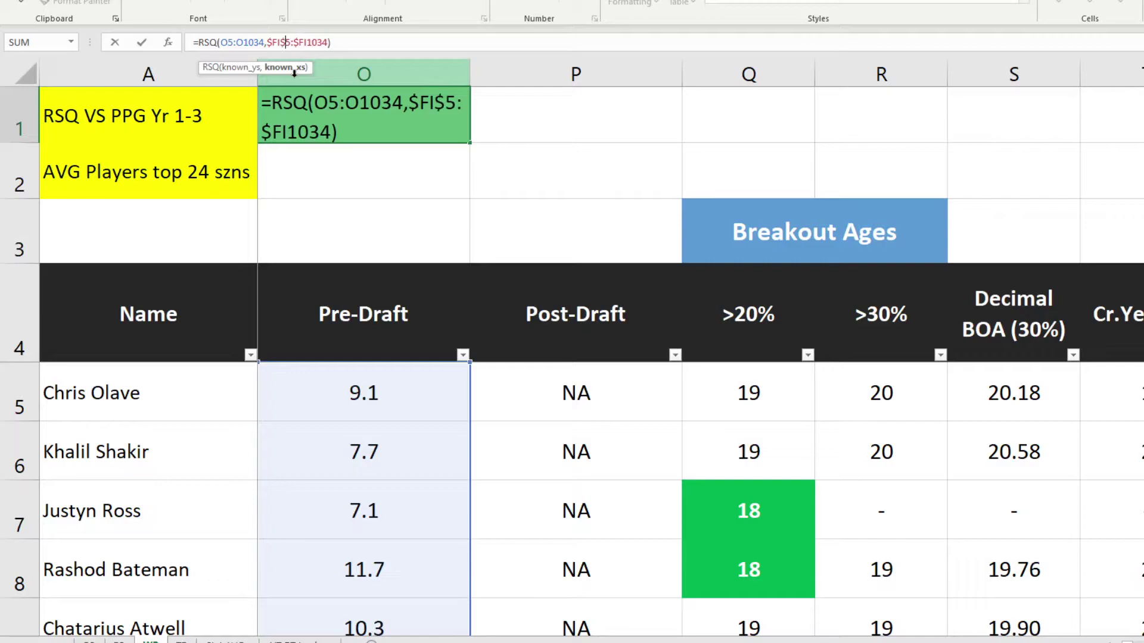
pyautogui.click(308, 42)
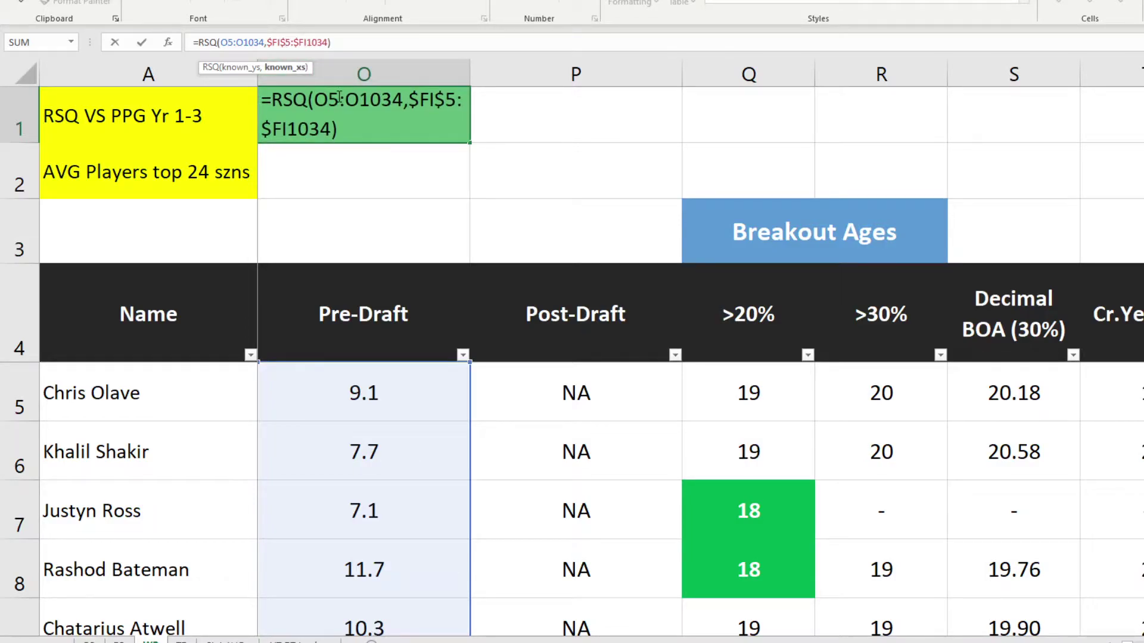
pyautogui.write('$')
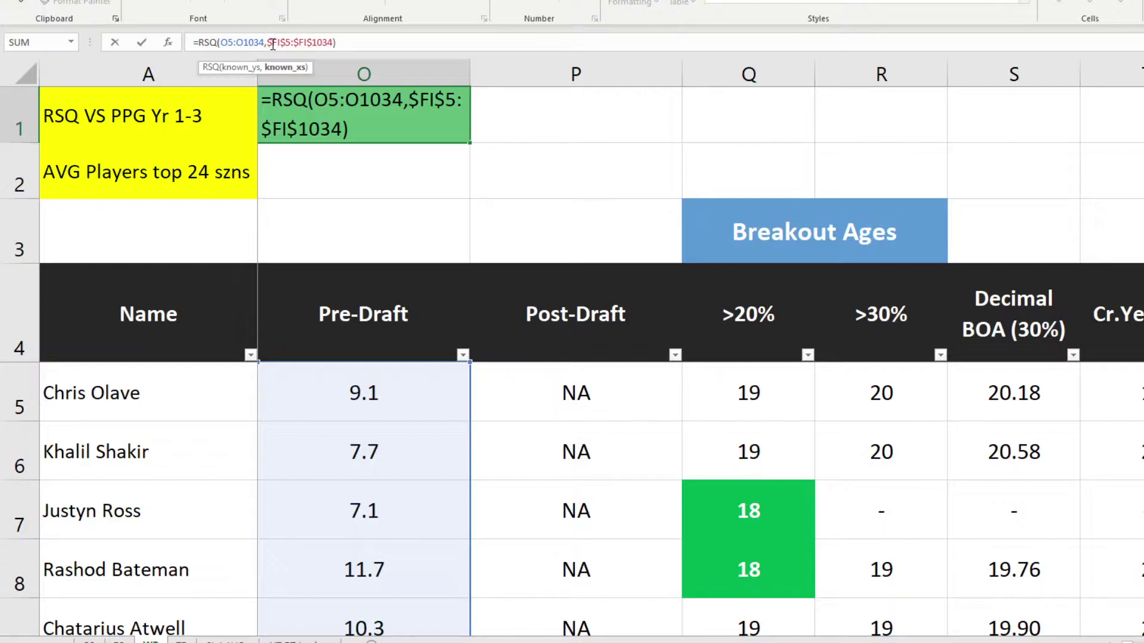
pyautogui.click(350, 45)
pyautogui.moveTo(221, 41); pyautogui.dragTo(263, 42)
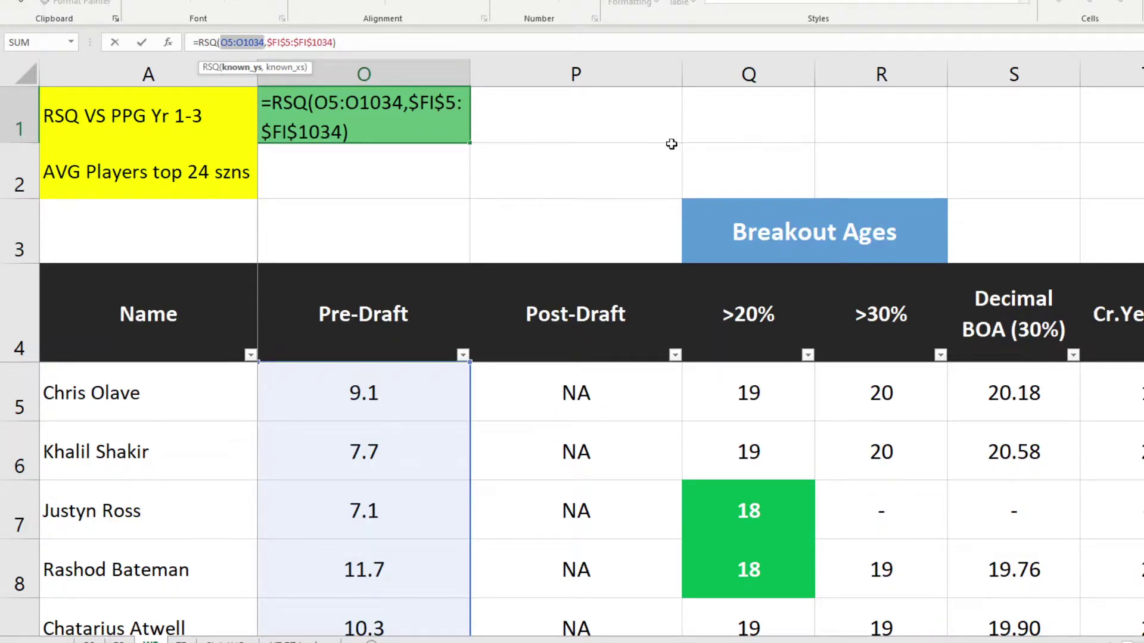
pyautogui.click(399, 69)
pyautogui.press('Tab')
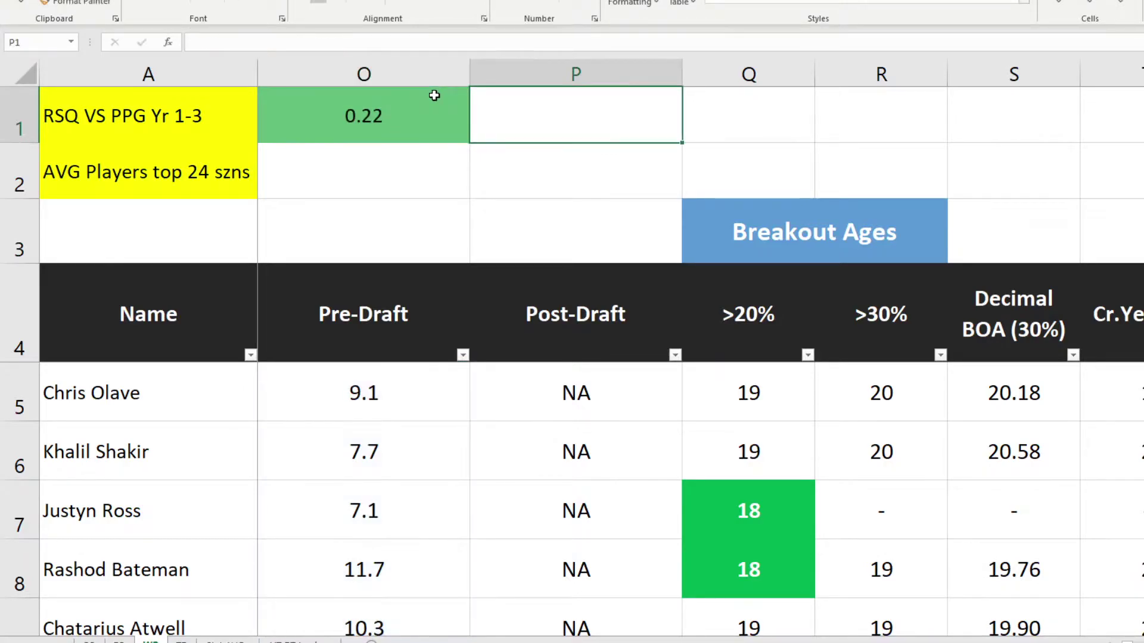
# Step: Copy the RSQ formula from O1 to P1 for the Post-Draft metric and check its locked FI range
pyautogui.click(416, 123)
pyautogui.moveTo(468, 144); pyautogui.dragTo(678, 142)
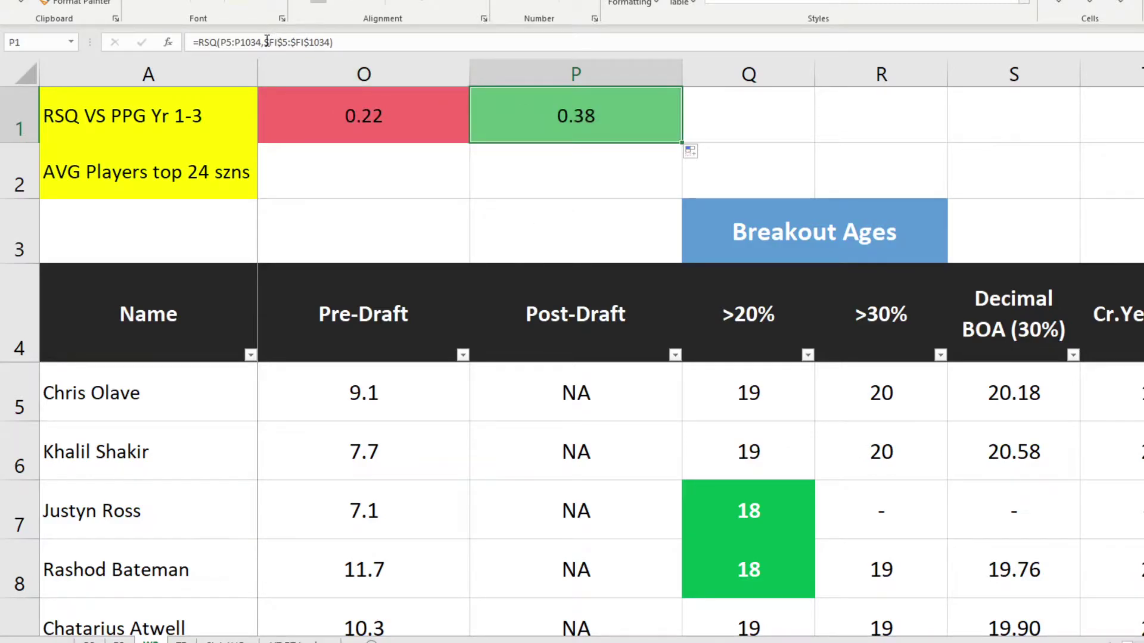
pyautogui.moveTo(266, 41); pyautogui.dragTo(376, 46)
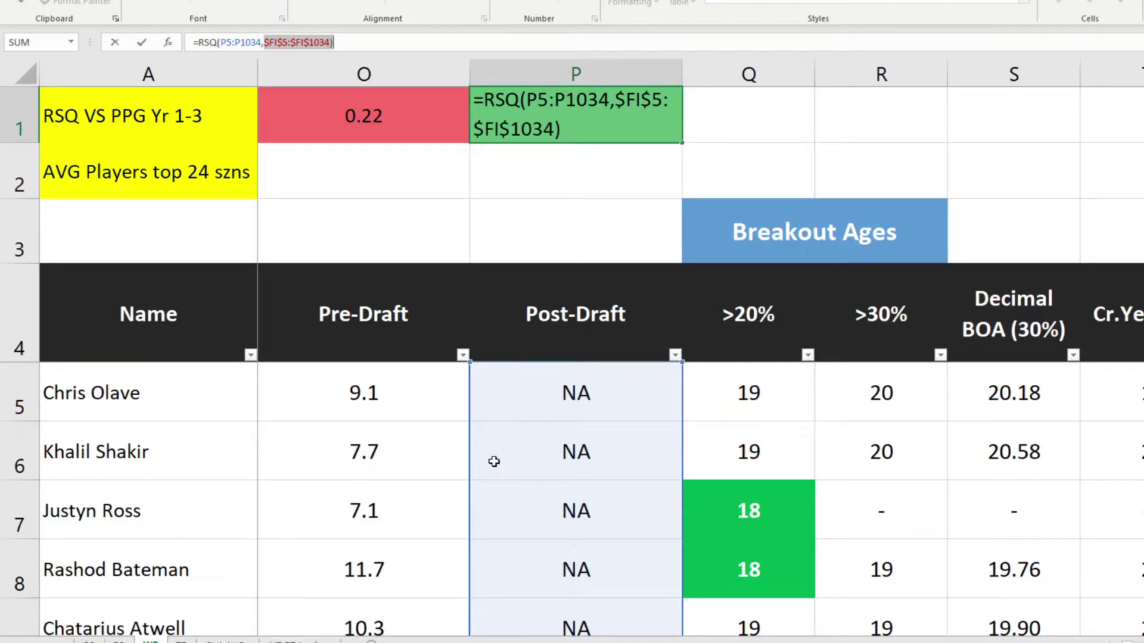
pyautogui.press('Tab')
# Step: Fill the RSQ formula from P1 across row 1 through the WaSS column EZ
pyautogui.click(623, 120)
pyautogui.moveTo(677, 142); pyautogui.dragTo(676, 300)
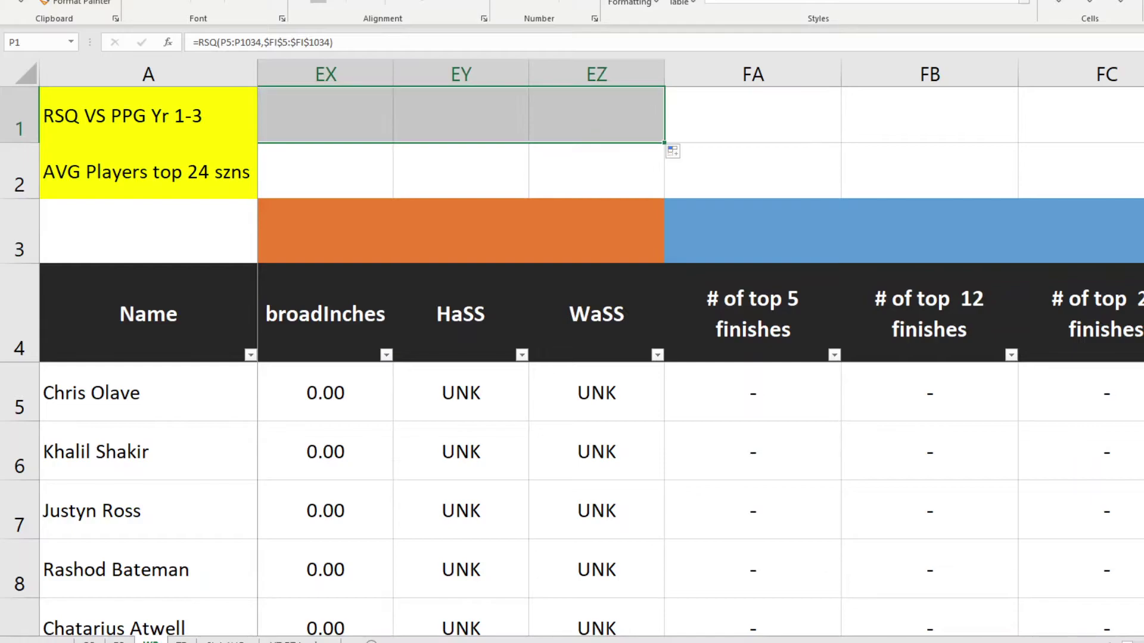
pyautogui.hscroll(-20, 700, 347)
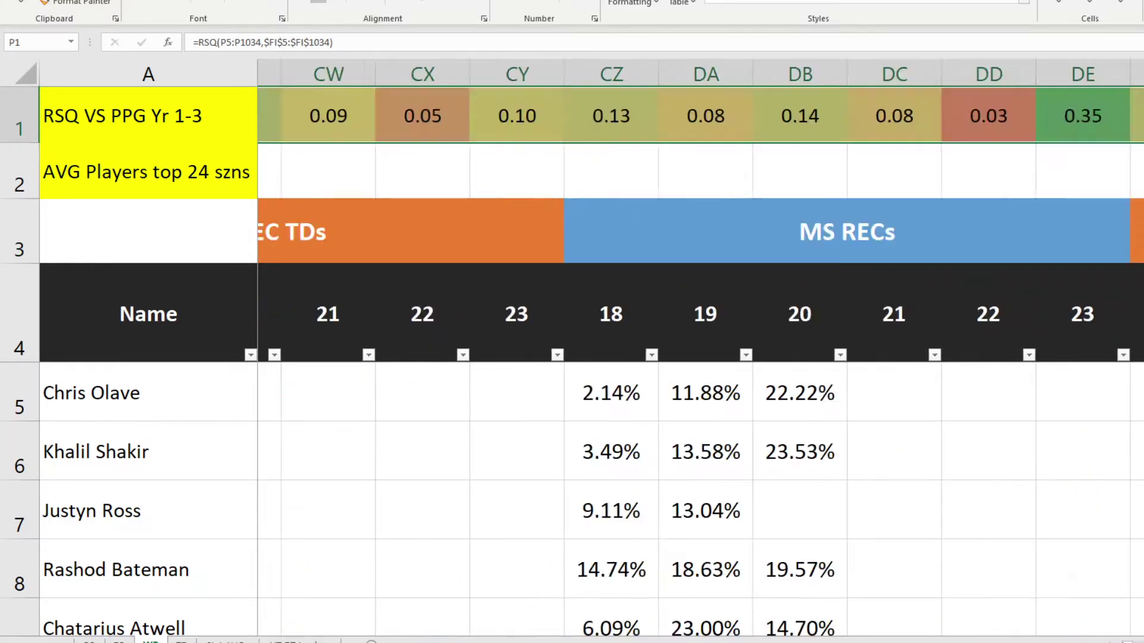
pyautogui.hscroll(12, 701, 349)
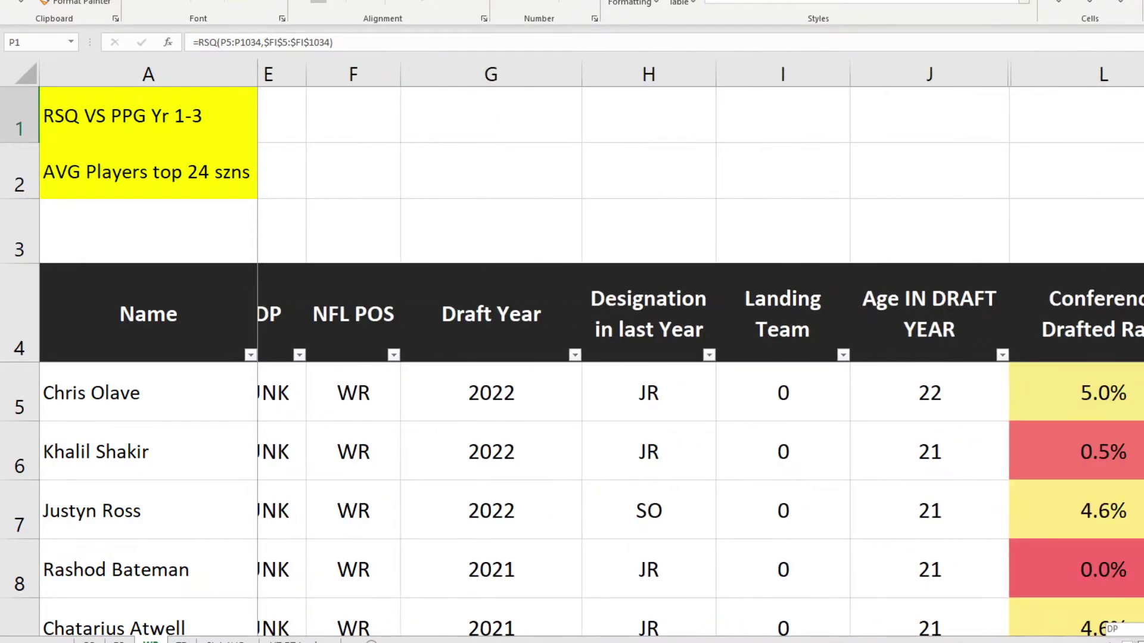
pyautogui.hscroll(2, 700, 349)
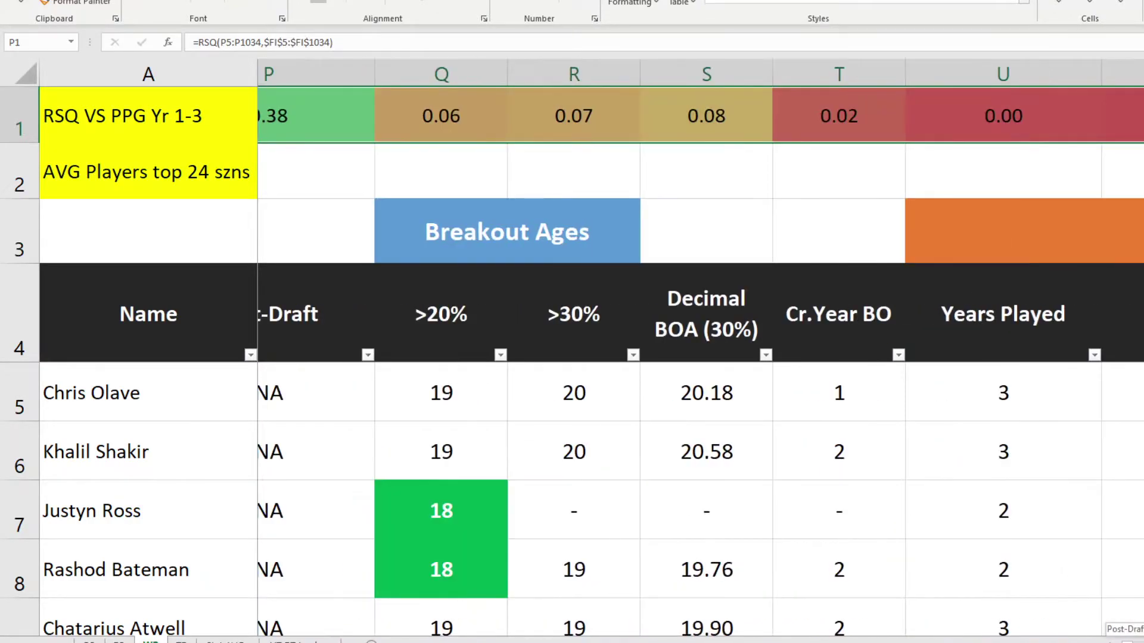
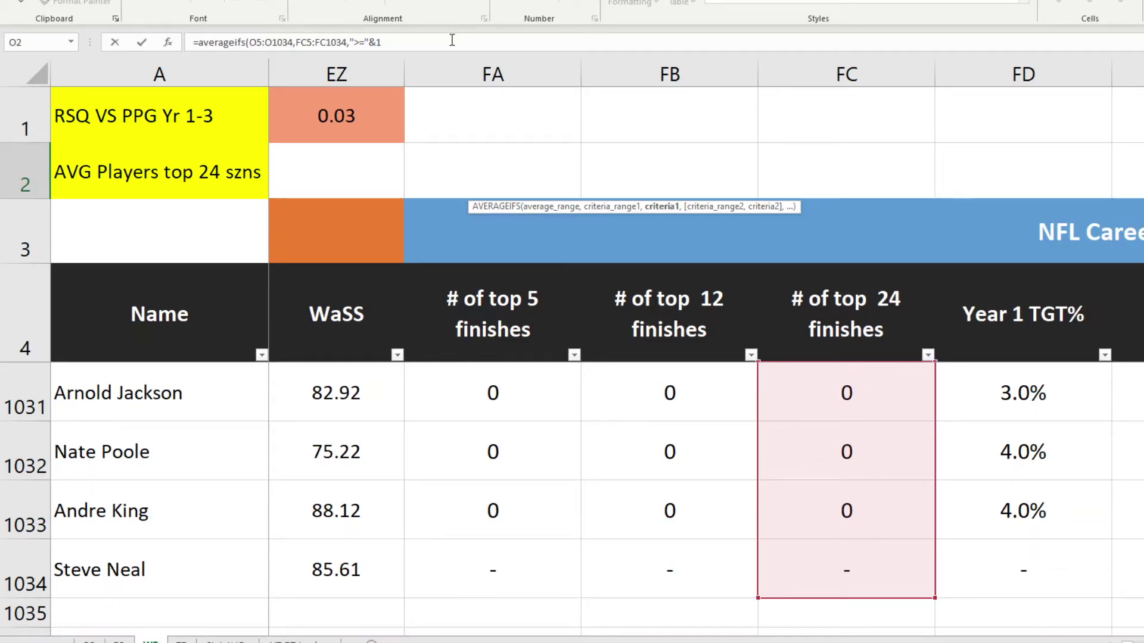
# Step: Complete the formula =AVERAGEIFS(O5:O1034,FC5:FC1034,">="&1) in cell O2 for the Pre-Draft metric
pyautogui.write(')')
pyautogui.press('Return')
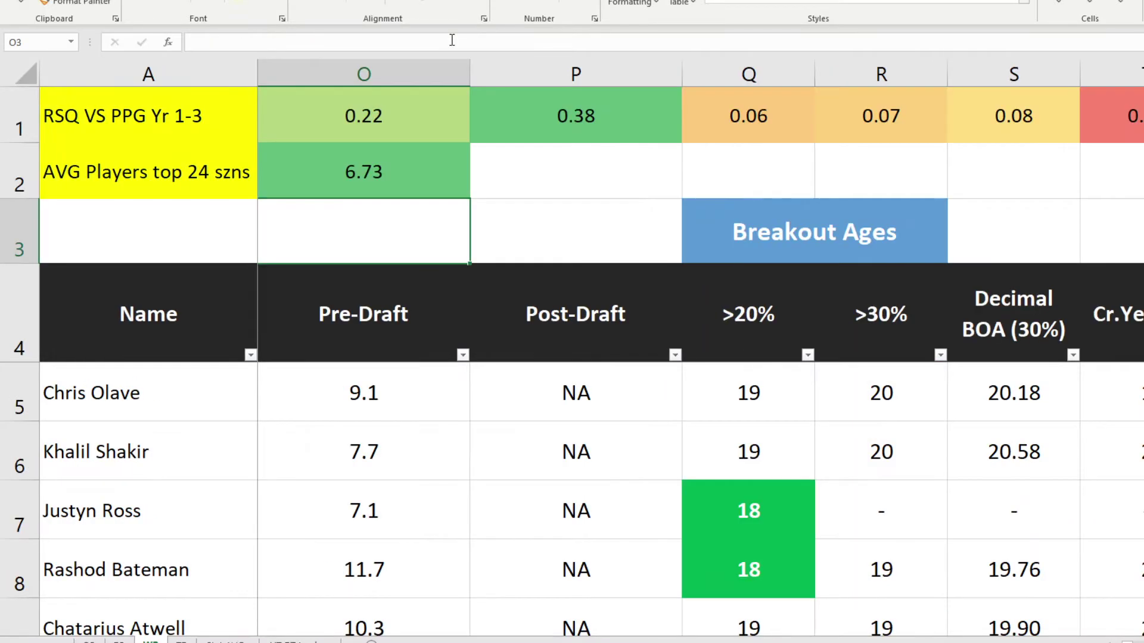
pyautogui.press('Up')
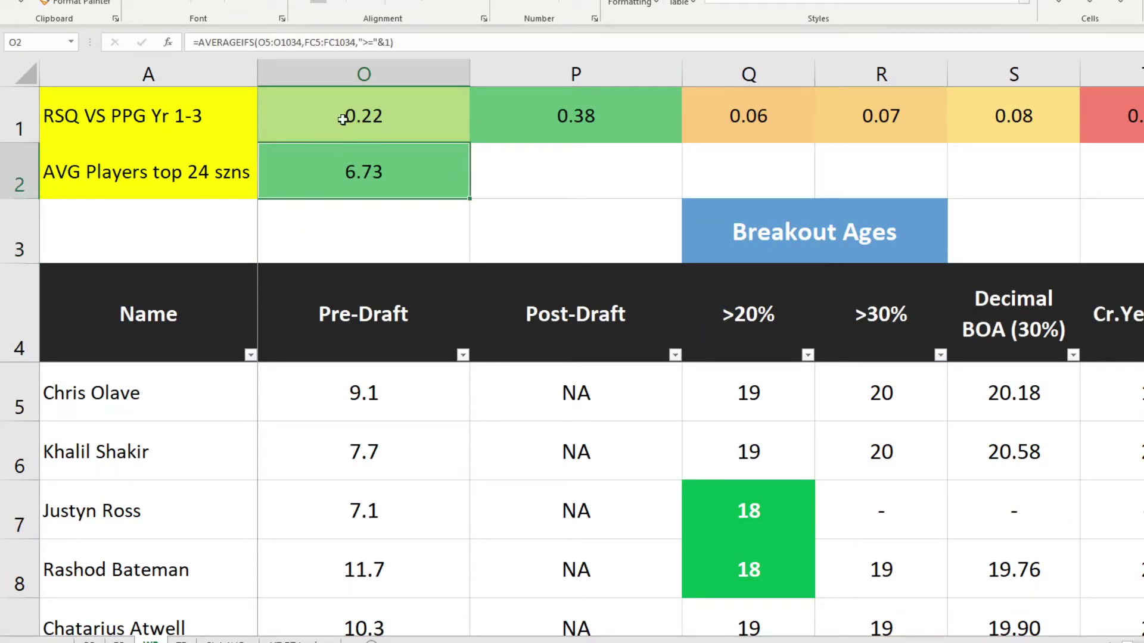
# Step: Lock the criteria range in the O2 AVERAGEIFS formula as $FC$5:$FC$1034
pyautogui.click(305, 43)
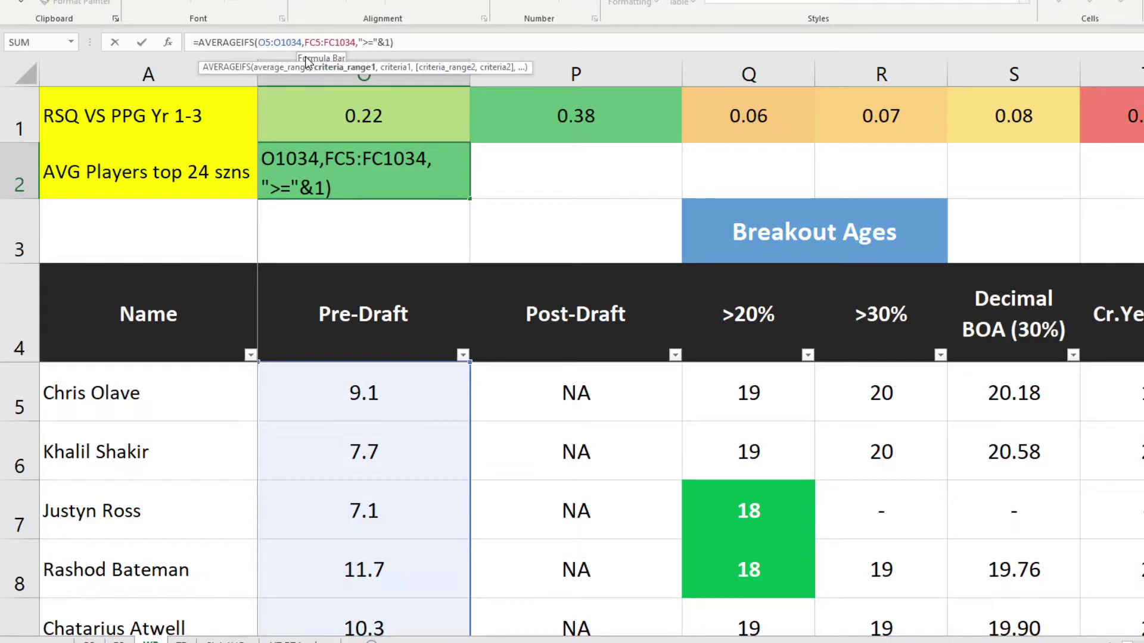
pyautogui.write('$')
pyautogui.click(329, 43)
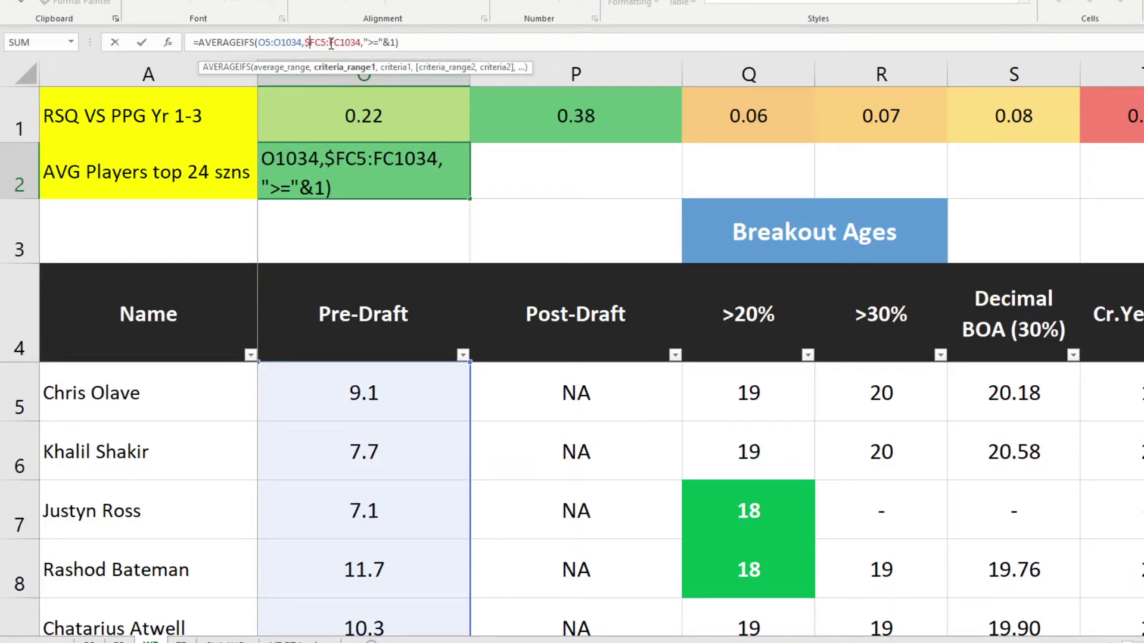
pyautogui.write('$')
pyautogui.click(322, 43)
pyautogui.write('$FC')
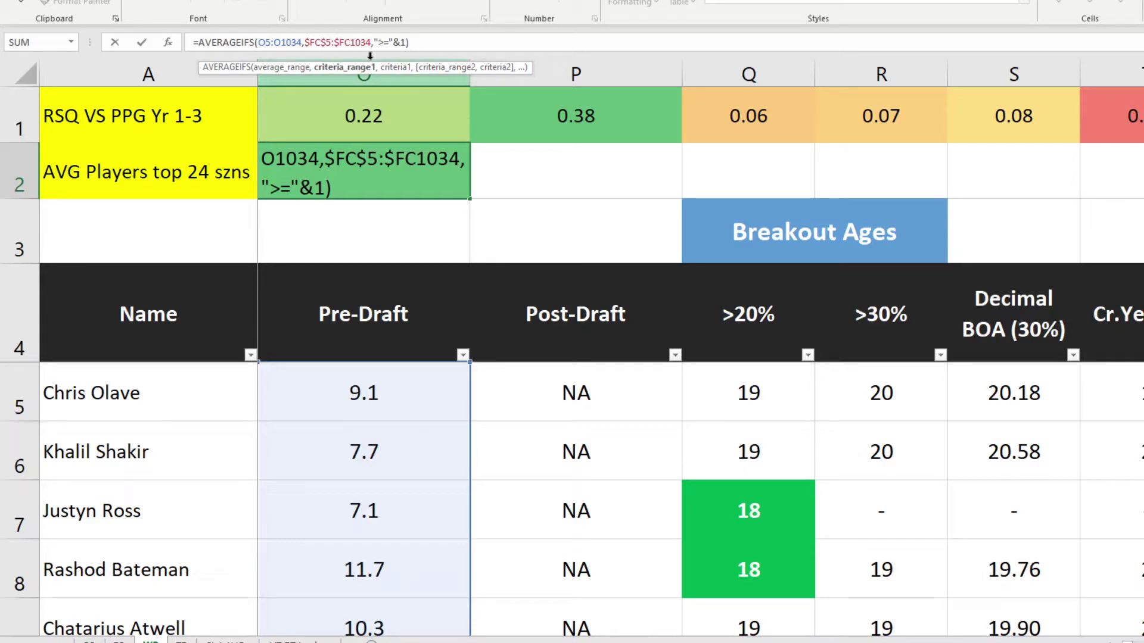
pyautogui.write('$')
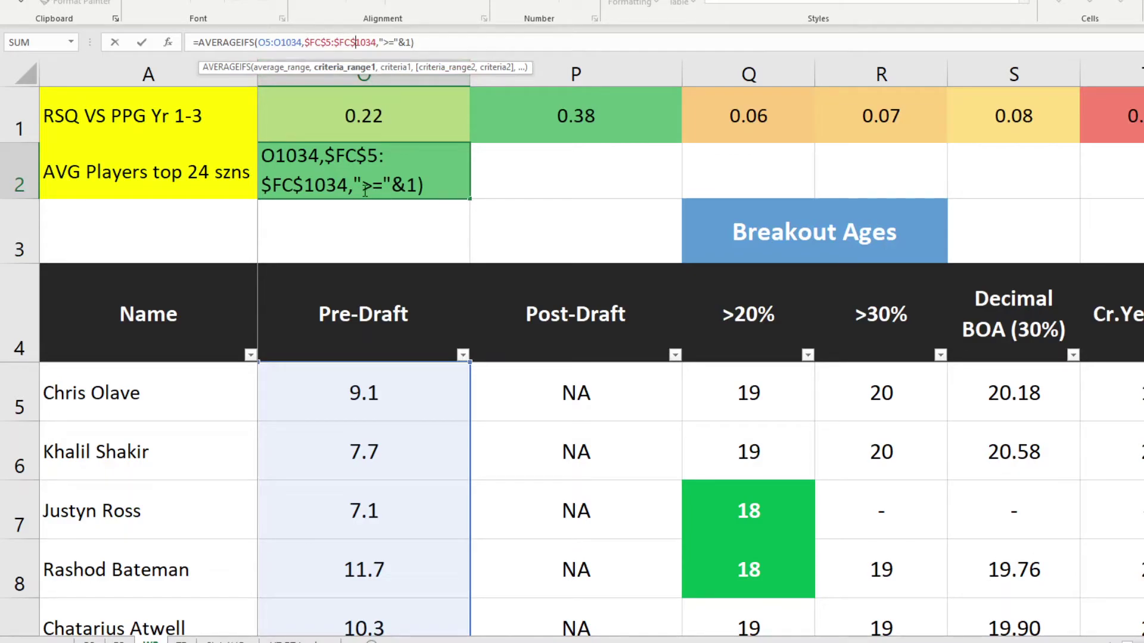
# Step: Check the ">="&1 criterion in the O2 AVERAGEIFS formula and commit the formula
pyautogui.moveTo(356, 184); pyautogui.dragTo(391, 185)
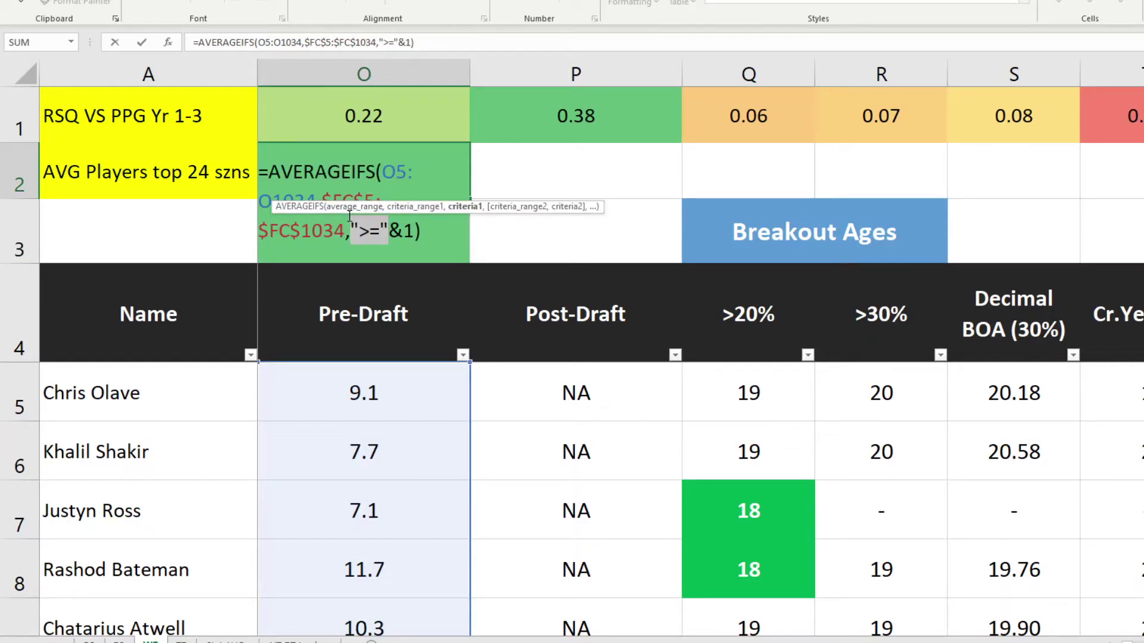
pyautogui.click(402, 230)
pyautogui.click(370, 229)
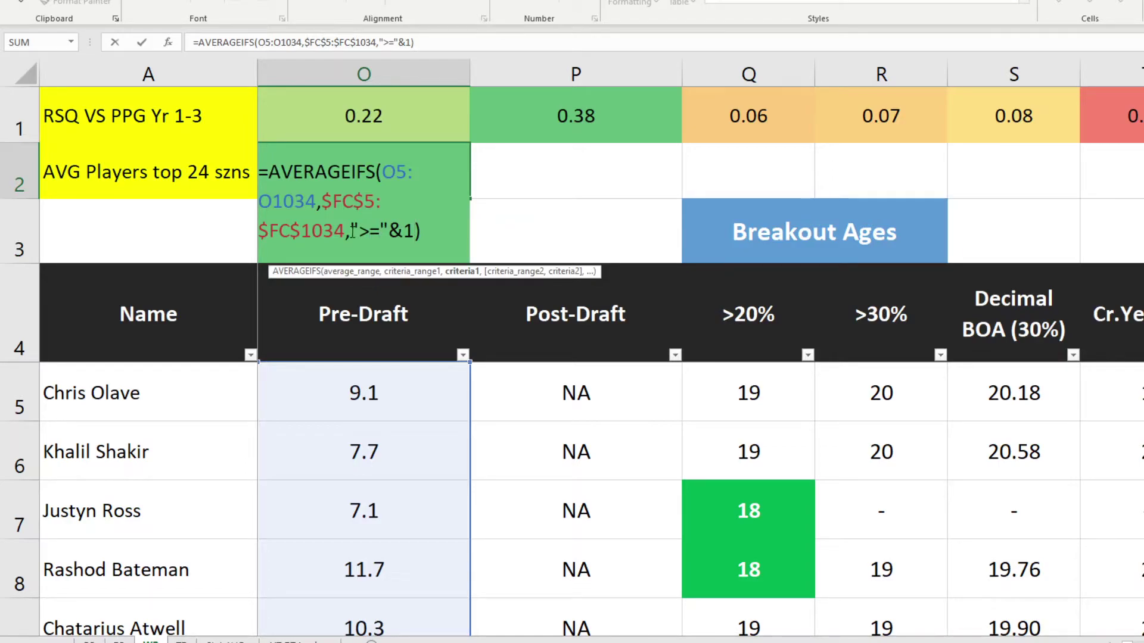
pyautogui.moveTo(353, 232); pyautogui.dragTo(390, 234)
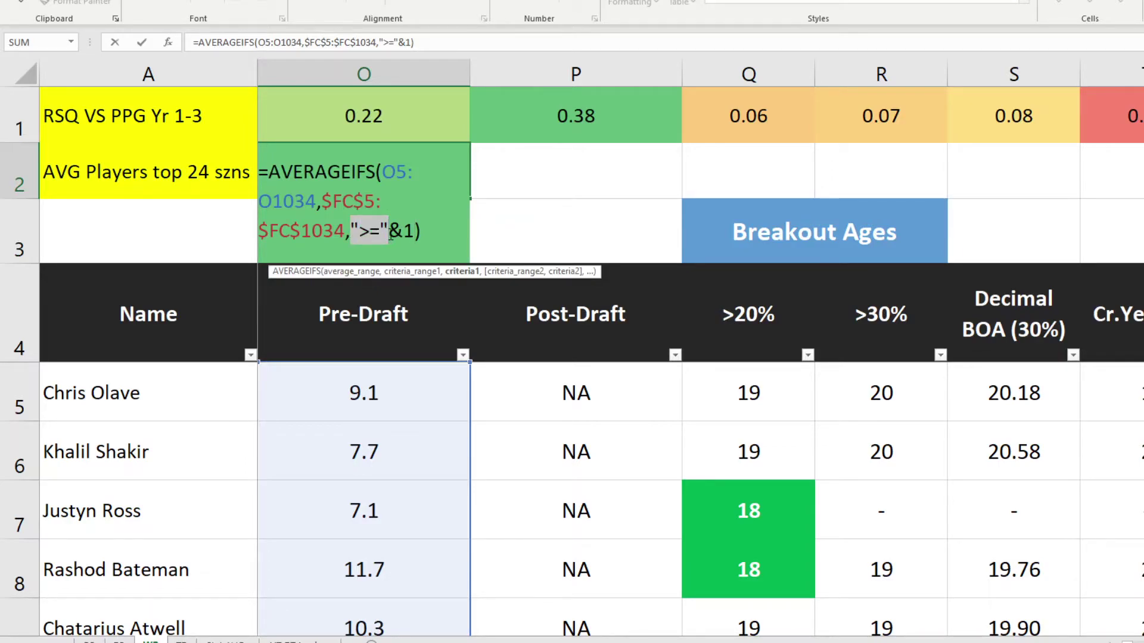
pyautogui.click(360, 230)
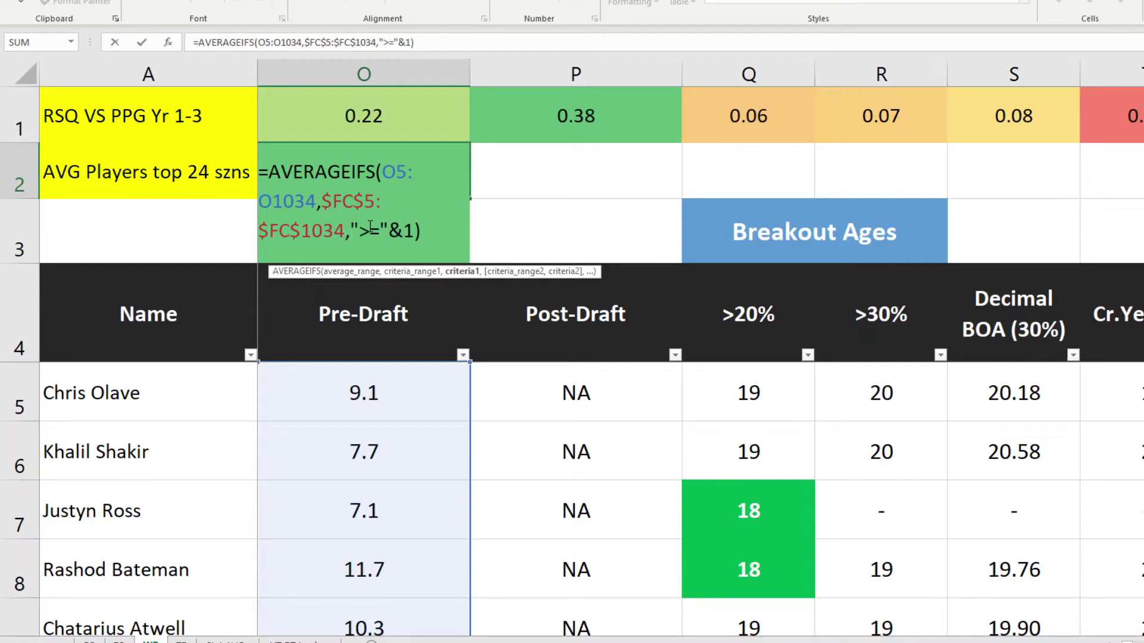
pyautogui.press('Return')
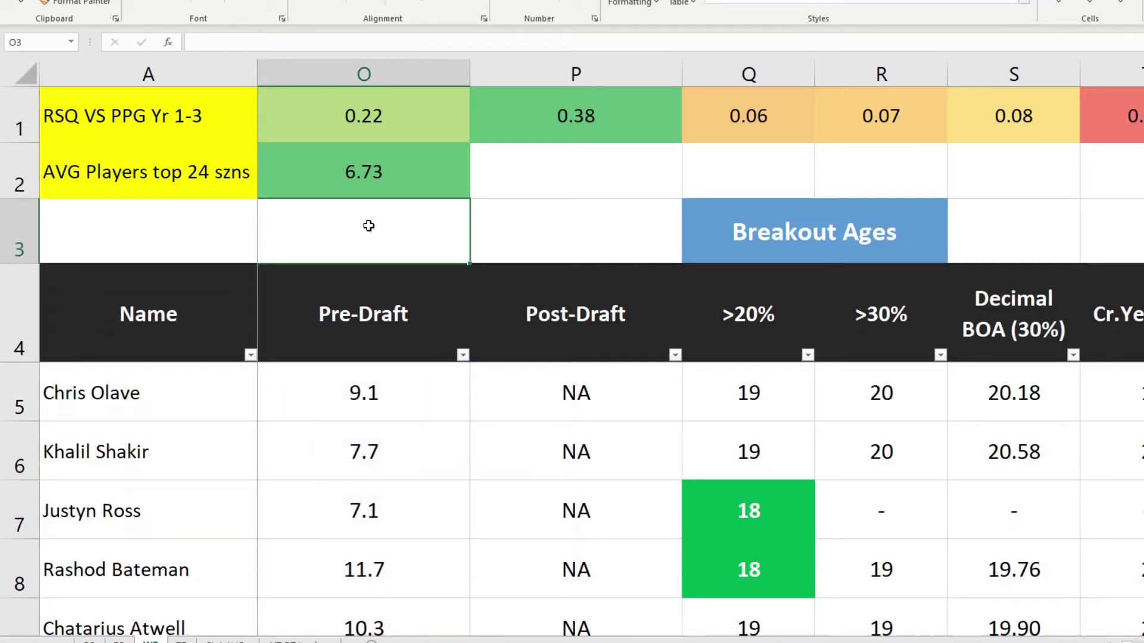
# Step: Copy the AVERAGEIFS formula from O2 through Q2 and check the ranges referenced in P2 and Q2
pyautogui.click(386, 195)
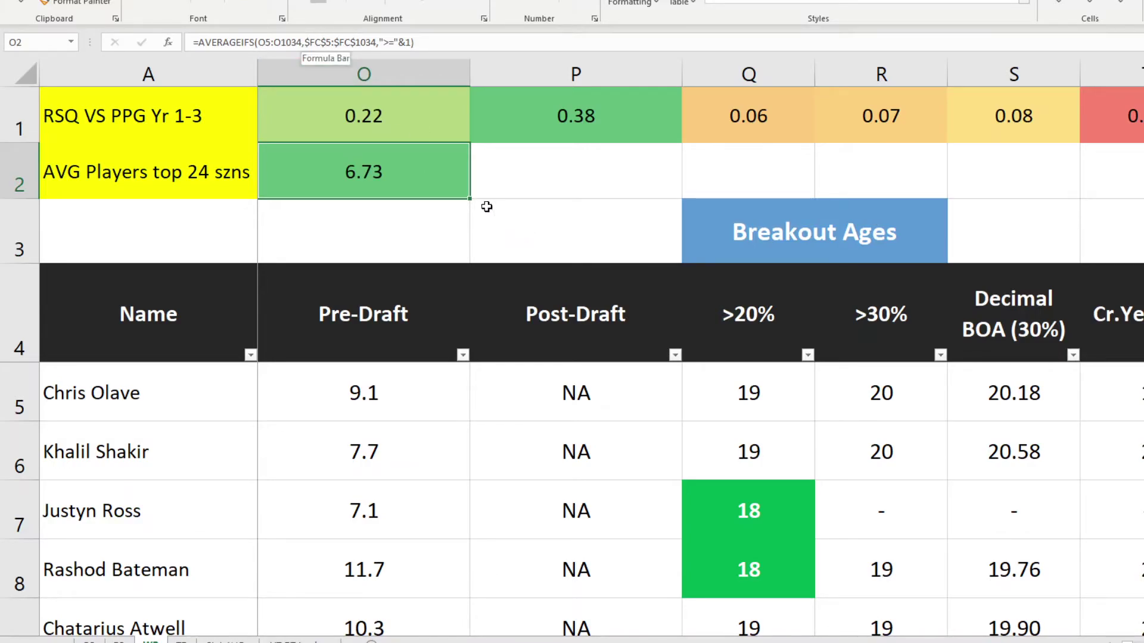
pyautogui.moveTo(470, 198); pyautogui.dragTo(785, 196)
pyautogui.click(559, 189)
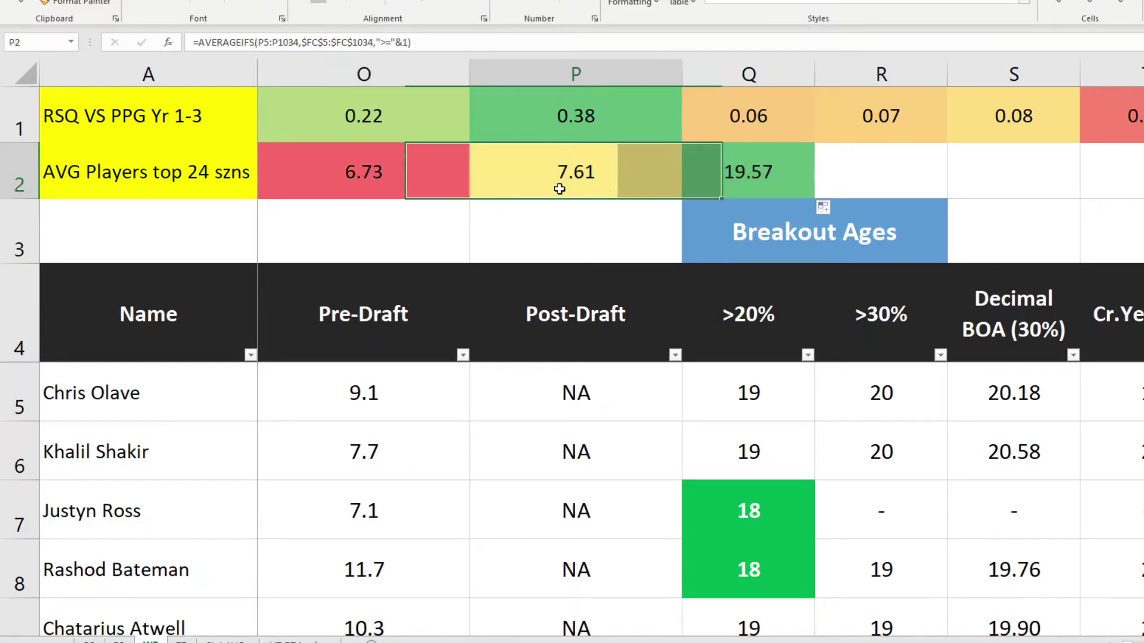
pyautogui.press('F2')
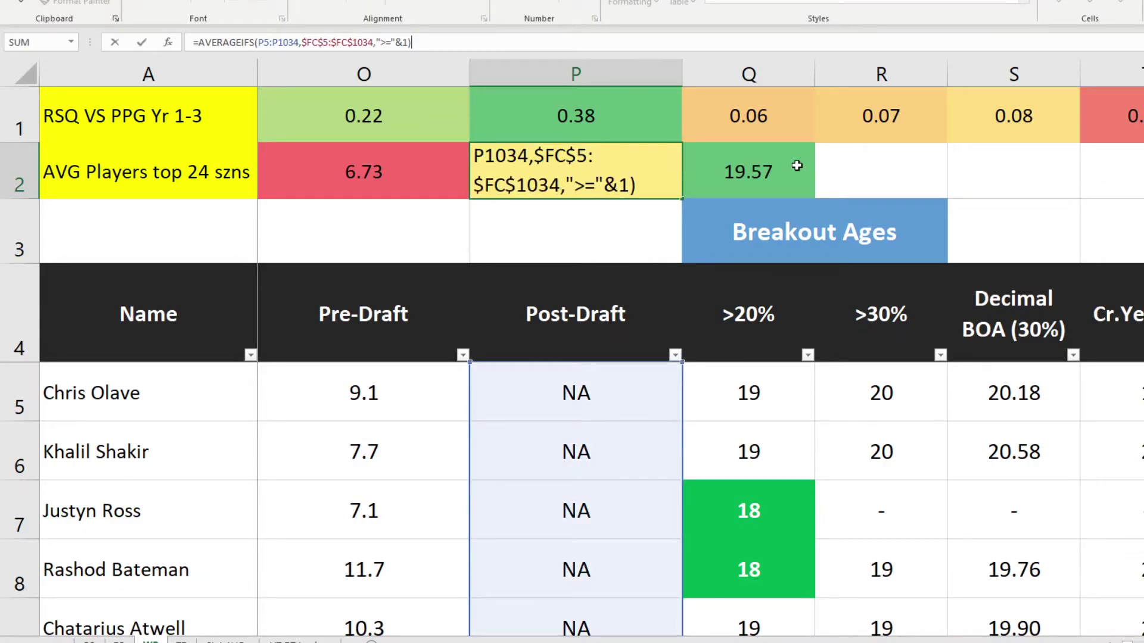
pyautogui.press('Tab')
pyautogui.press('F2')
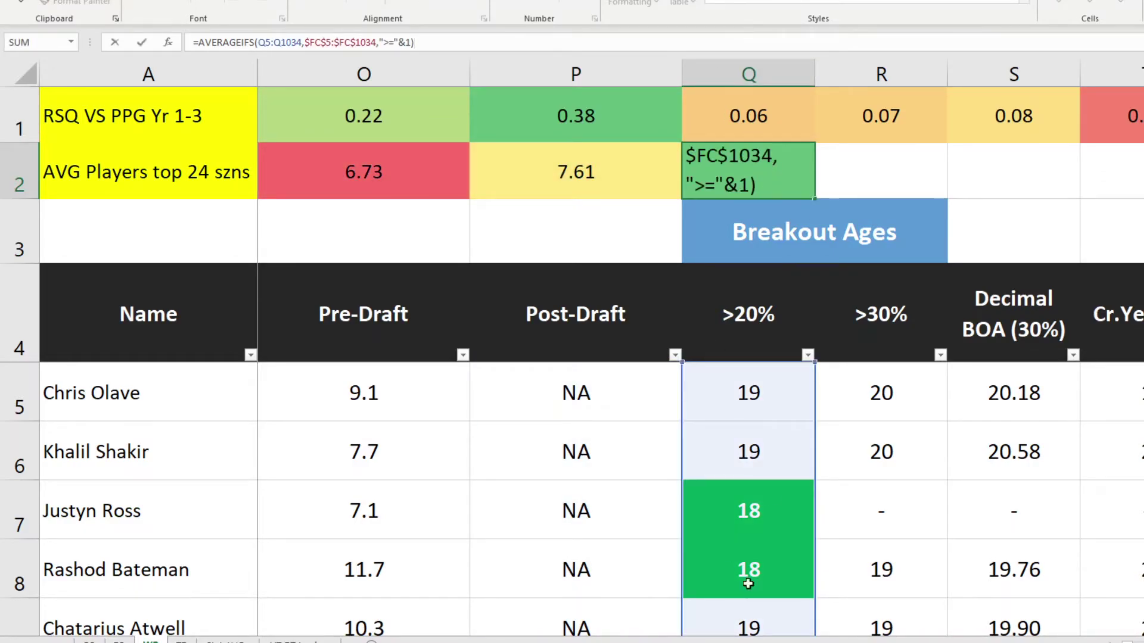
pyautogui.press('Tab')
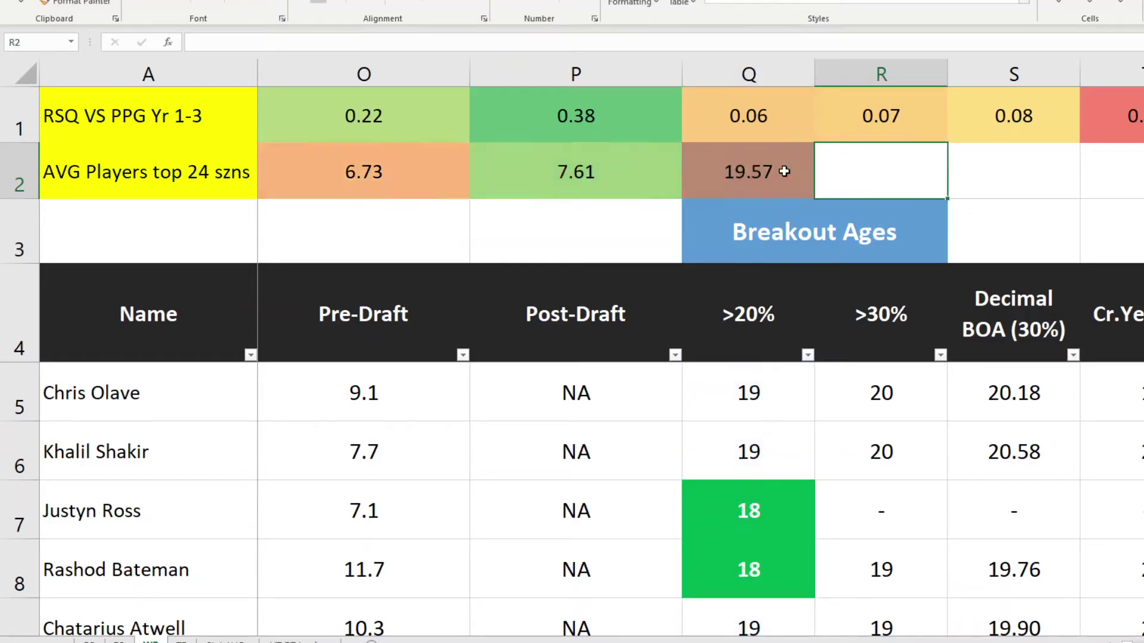
# Step: Fill the AVERAGEIFS formula from Q2 across row 2 through the WaSS column EZ
pyautogui.click(784, 171)
pyautogui.moveTo(813, 199); pyautogui.dragTo(824, 153)
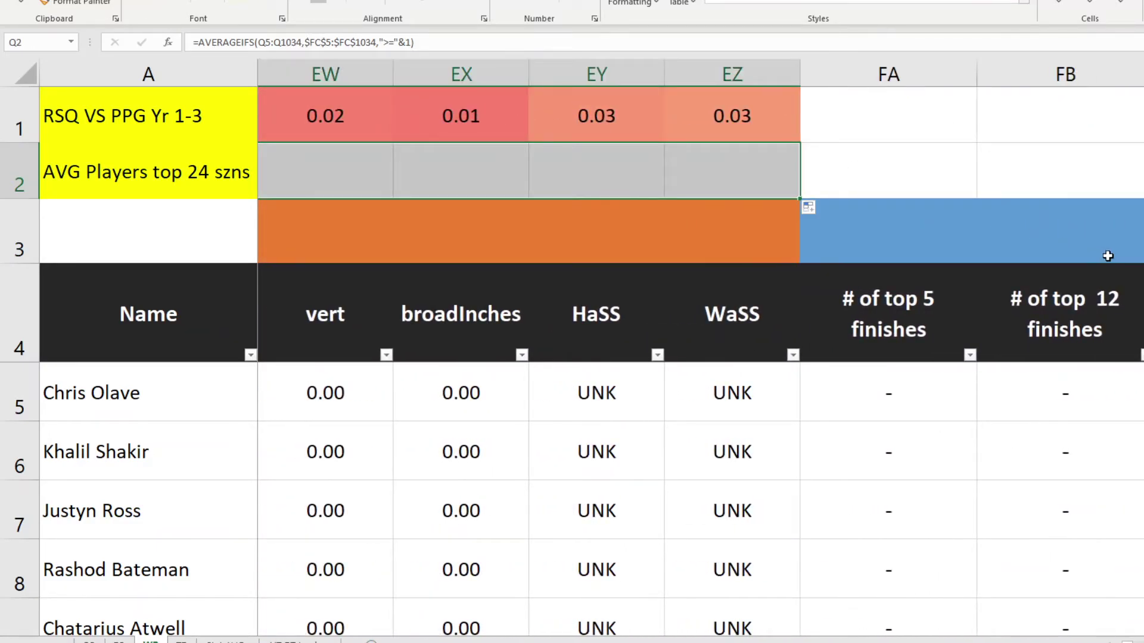
pyautogui.click(1137, 115)
pyautogui.scroll(-8, 1131, 393)
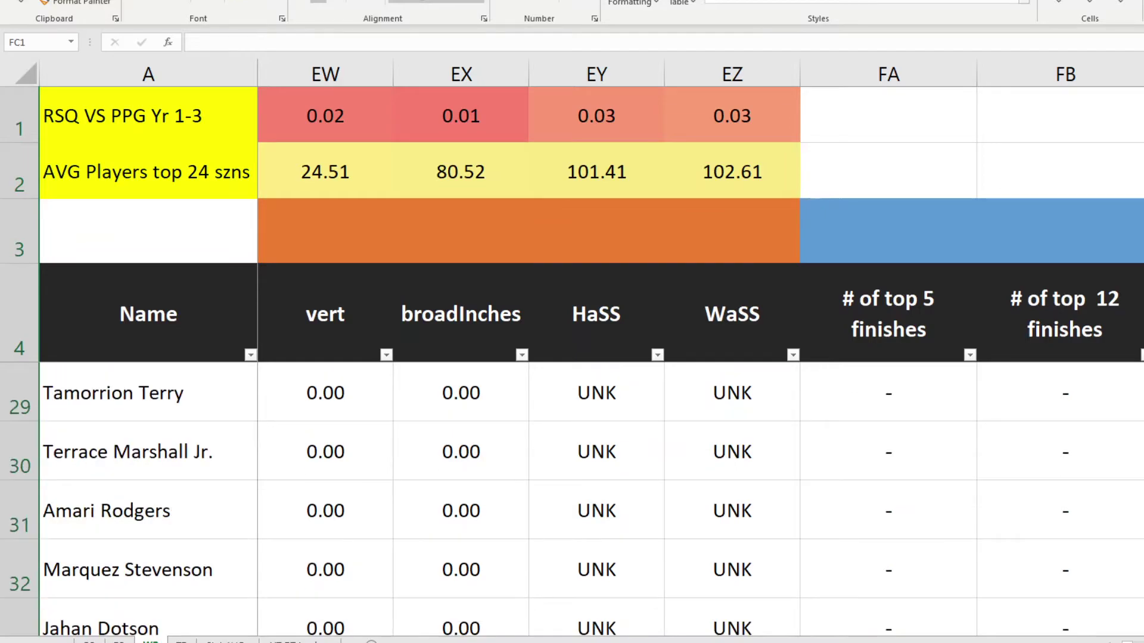
pyautogui.scroll(-20, 572, 500)
pyautogui.scroll(8, 571, 500)
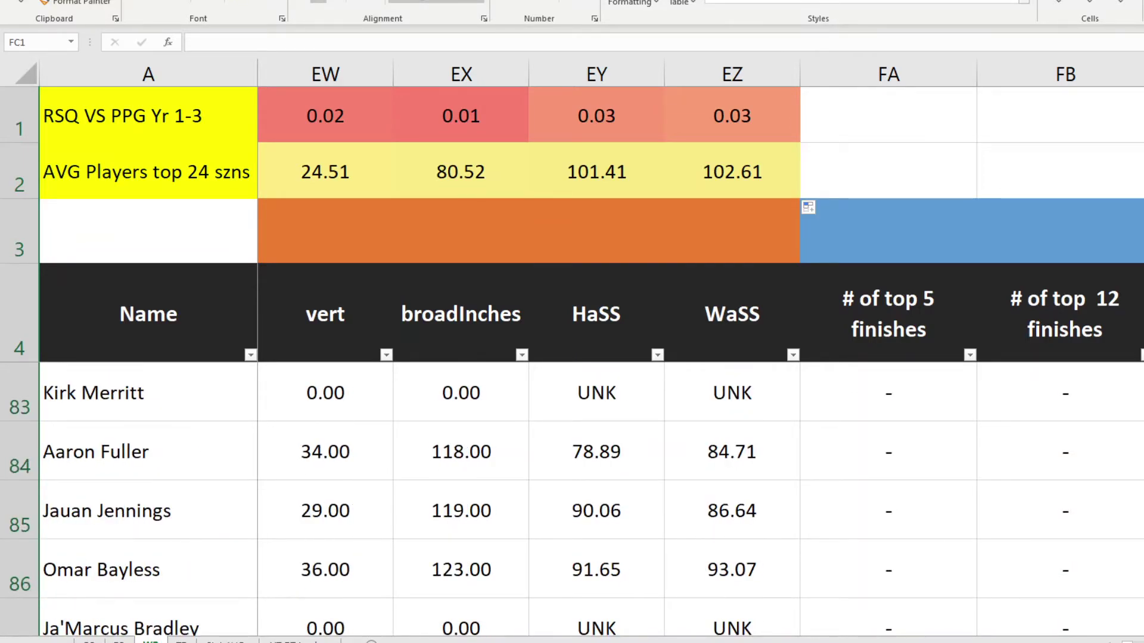
pyautogui.scroll(20, 905, 357)
pyautogui.click(906, 191)
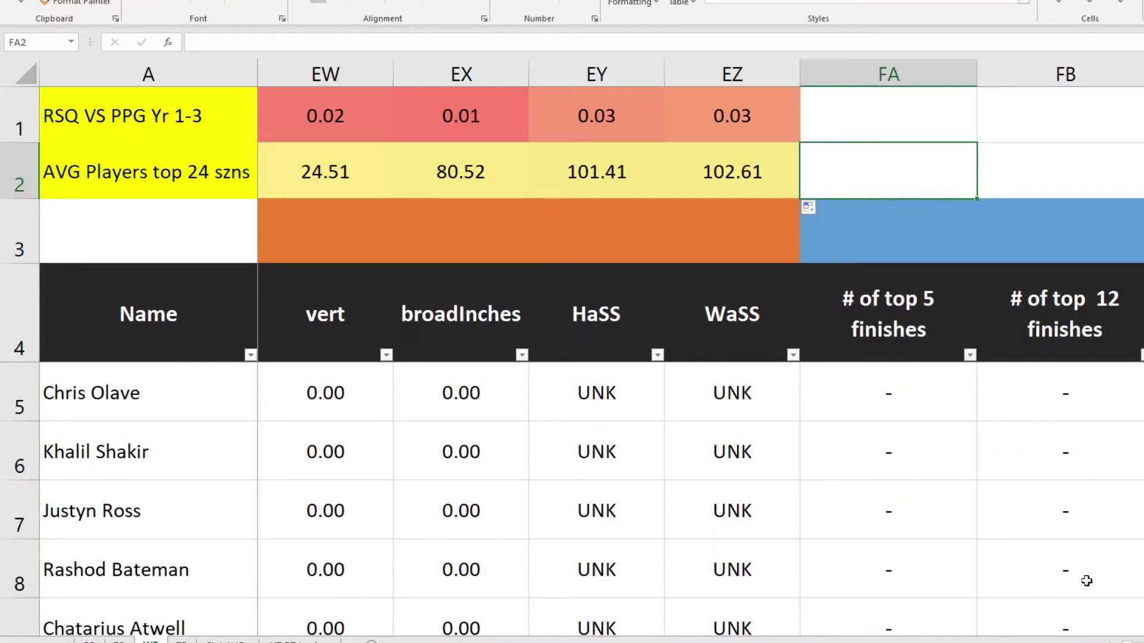
# Step: Clear the conditional formatting rules from the row 2 averages, from O2 across through the Combine columns
pyautogui.hscroll(-20, 1104, 556)
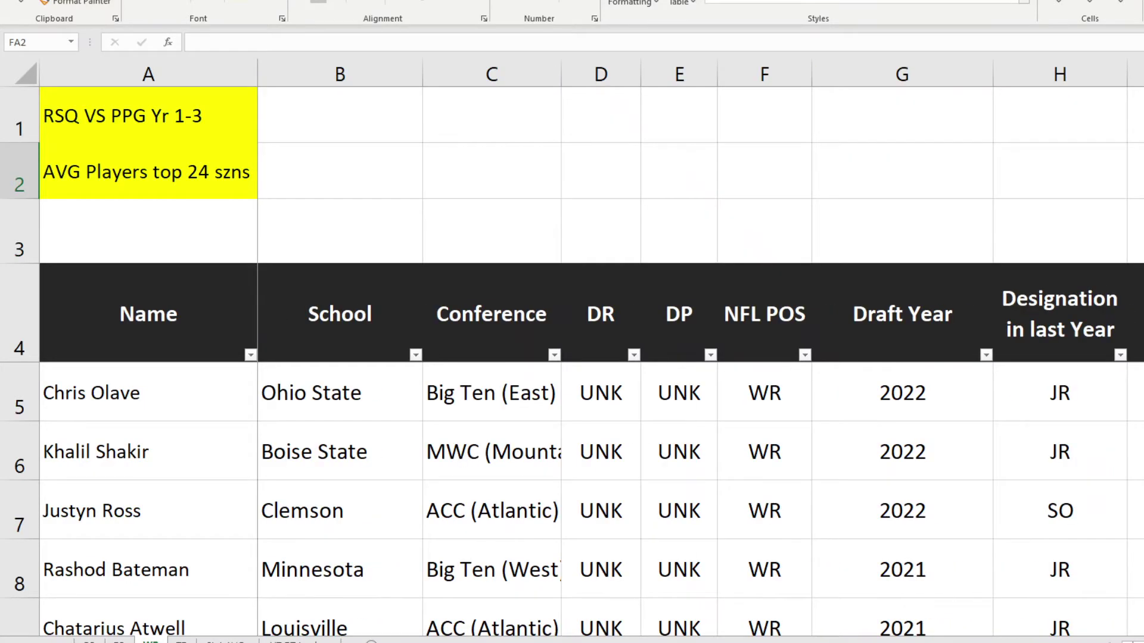
pyautogui.hscroll(8, 595, 417)
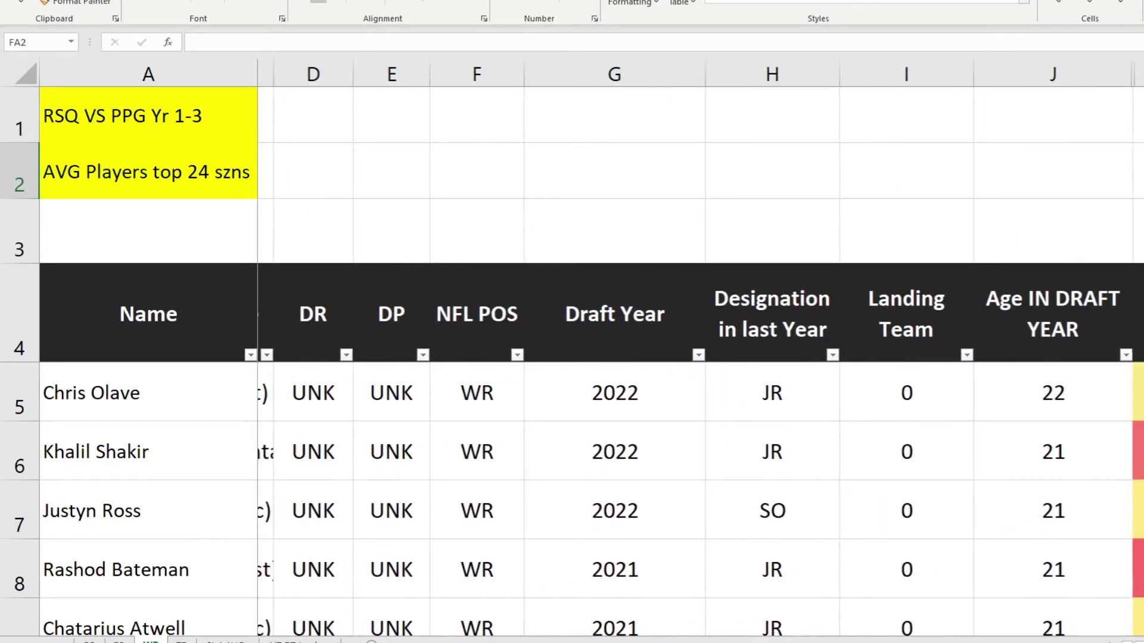
pyautogui.hscroll(3, 700, 357)
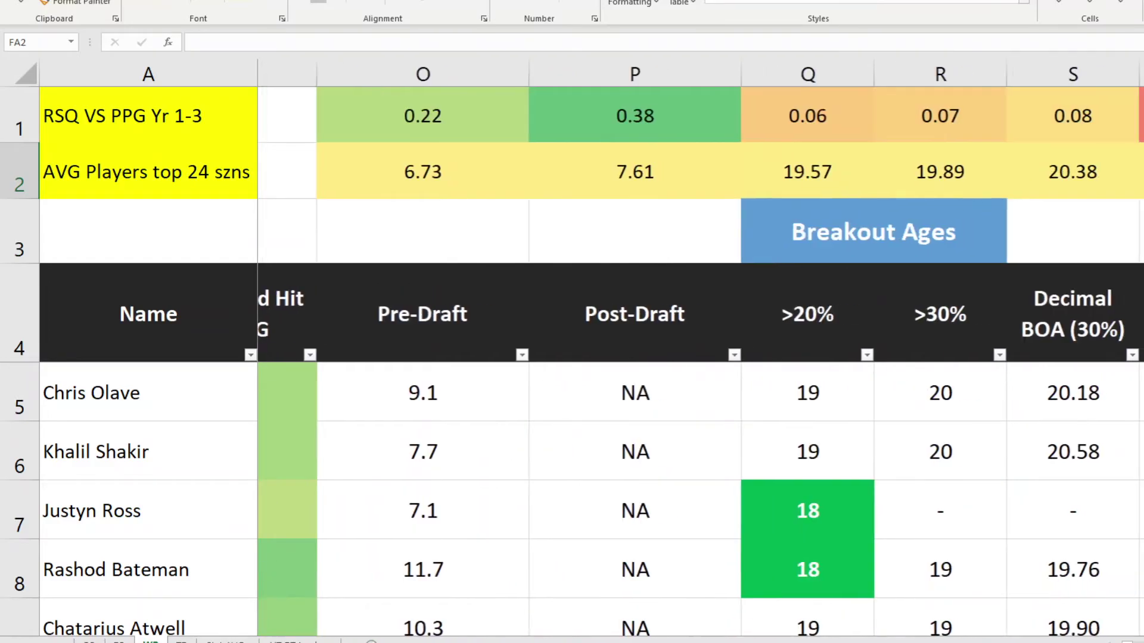
pyautogui.click(379, 180)
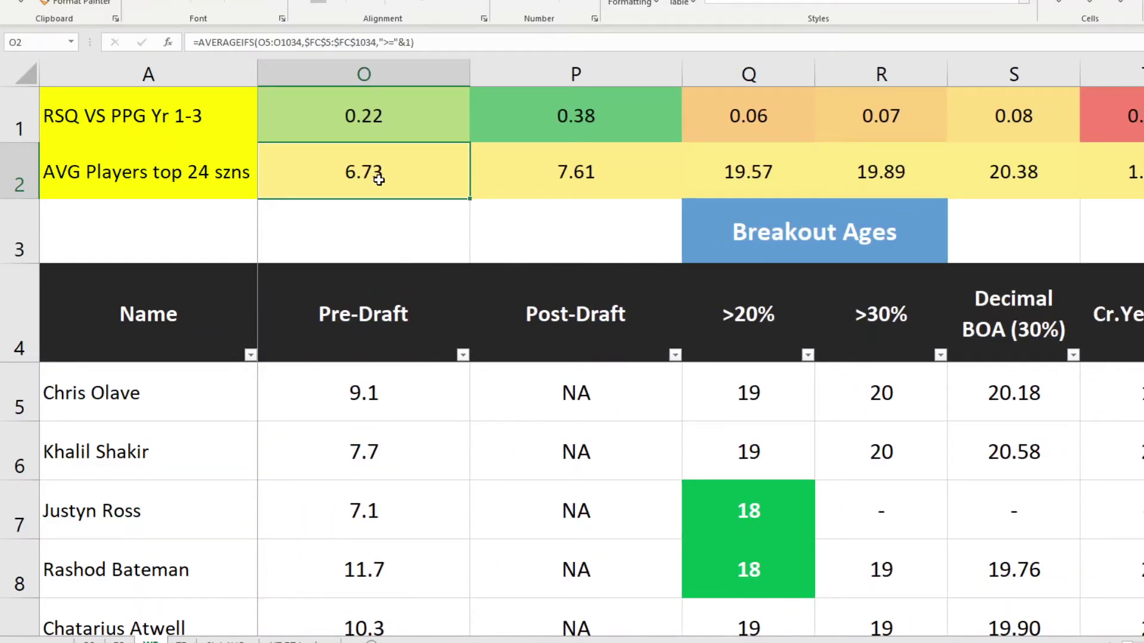
pyautogui.hscroll(20, 379, 180)
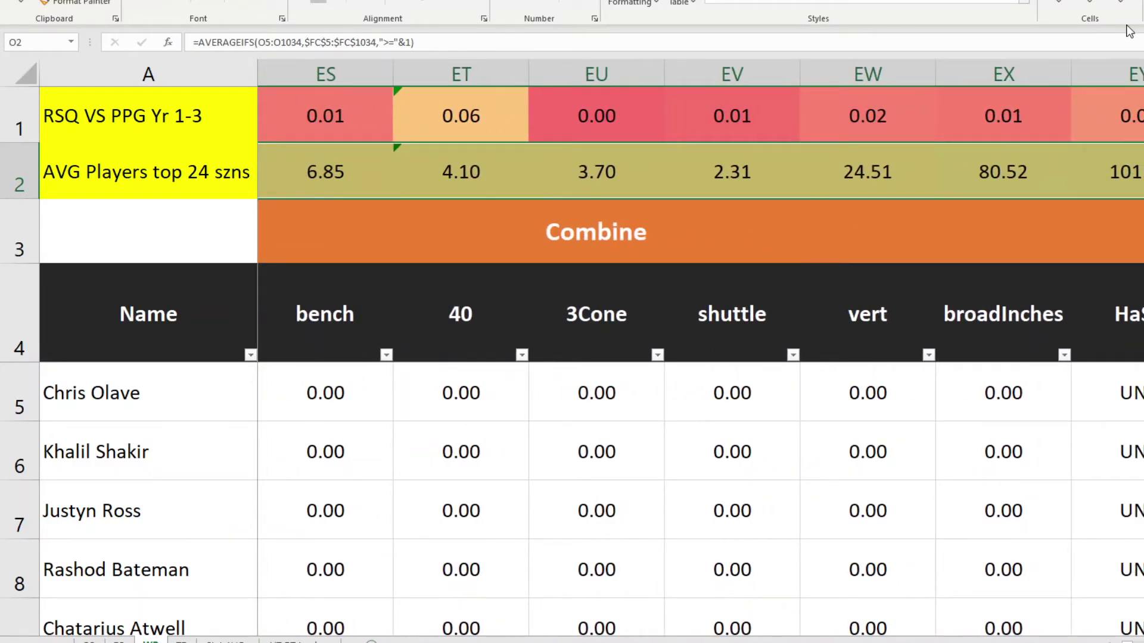
pyautogui.click(1119, 4)
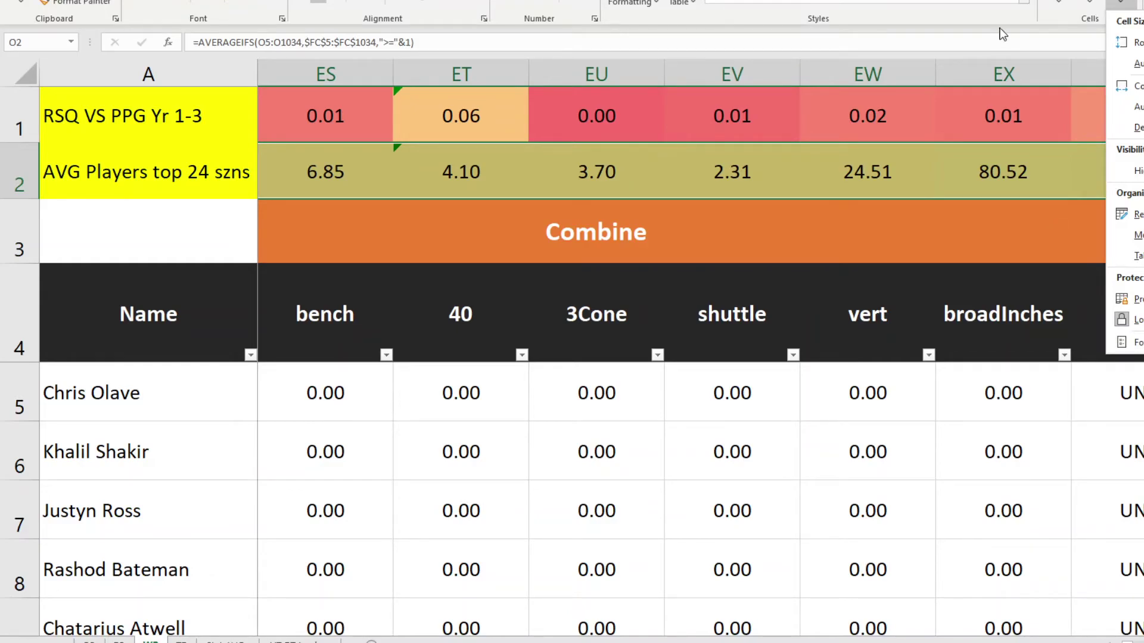
pyautogui.click(630, 4)
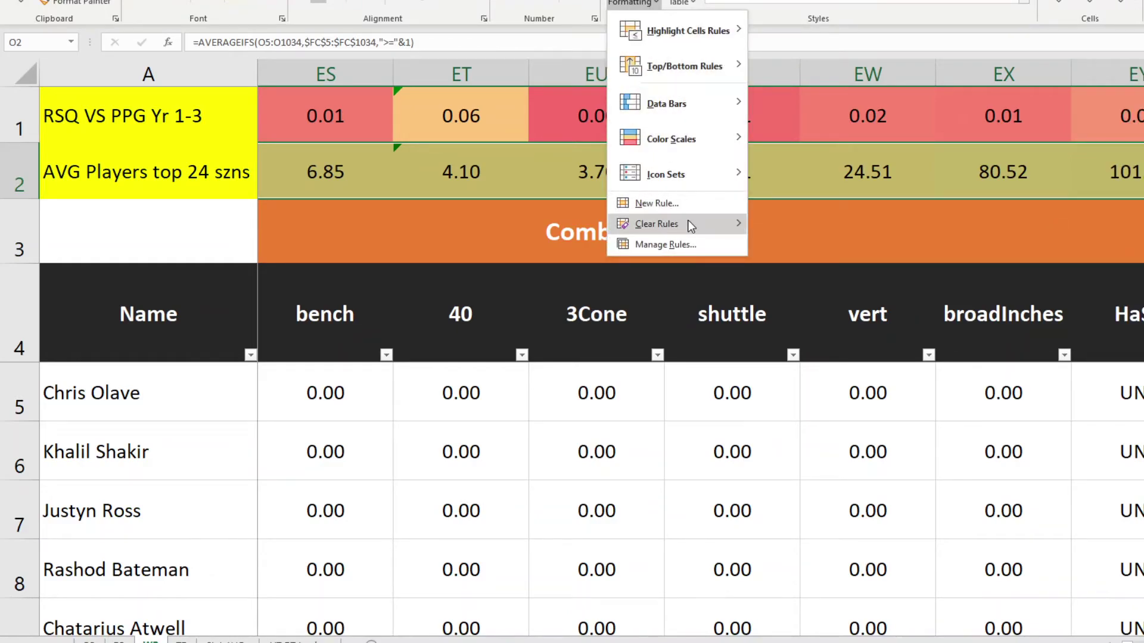
pyautogui.moveTo(687, 222)
pyautogui.click(837, 222)
# Step: Apply a color scale to the selected row 2 averages and return to cell O3 above the Pre-Draft header
pyautogui.click(630, 5)
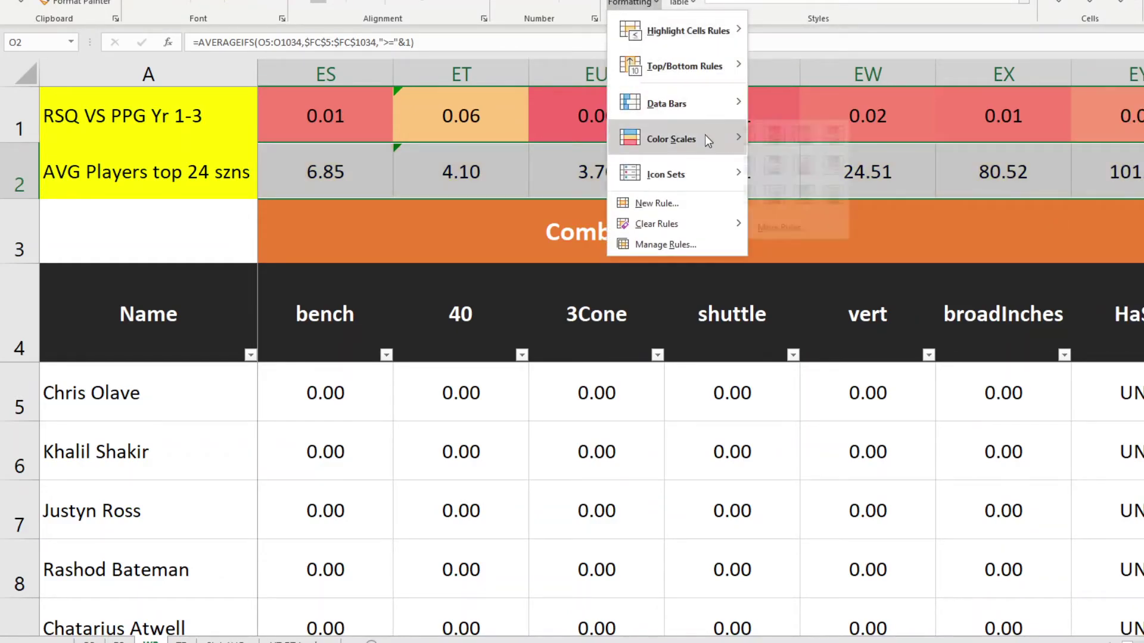
pyautogui.moveTo(705, 137)
pyautogui.click(756, 136)
pyautogui.click(852, 182)
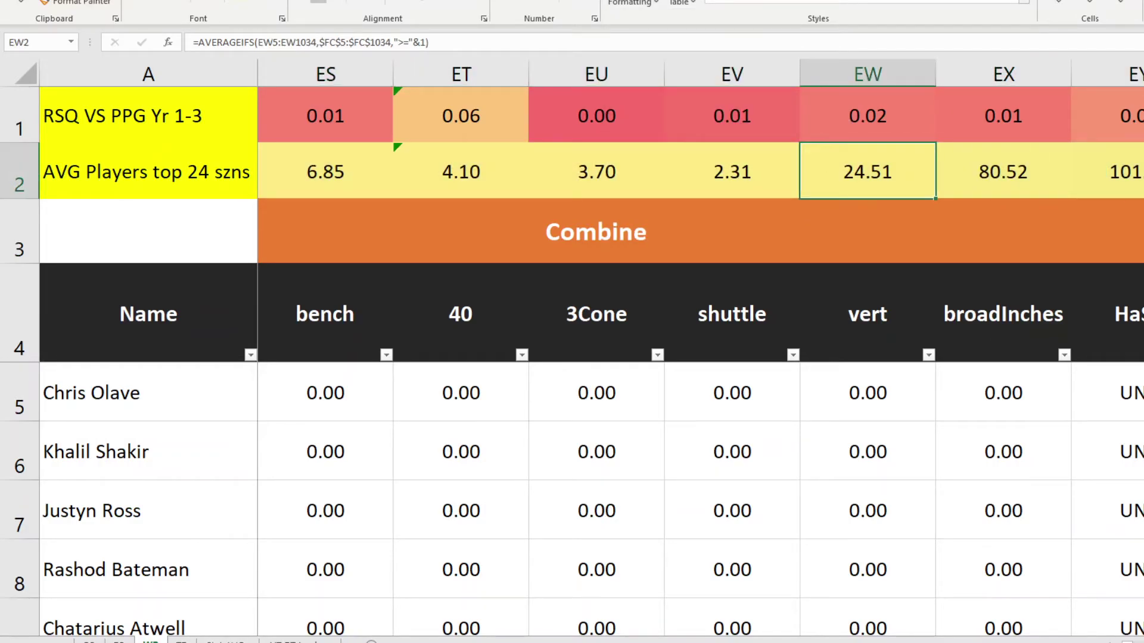
pyautogui.hscroll(-20, 700, 348)
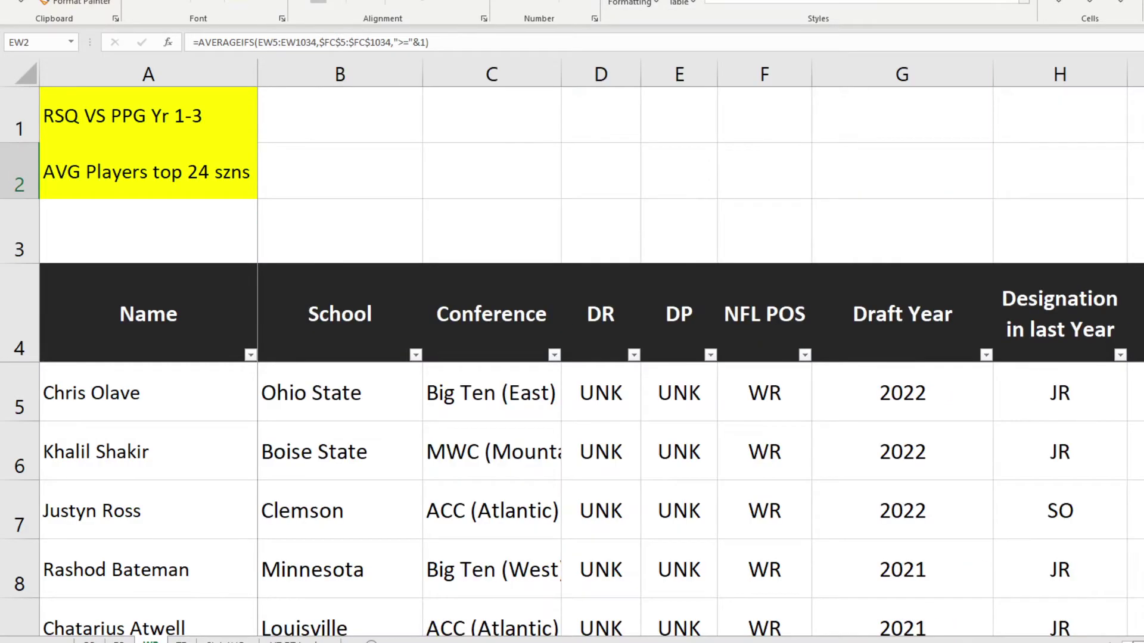
pyautogui.hscroll(10, 1117, 633)
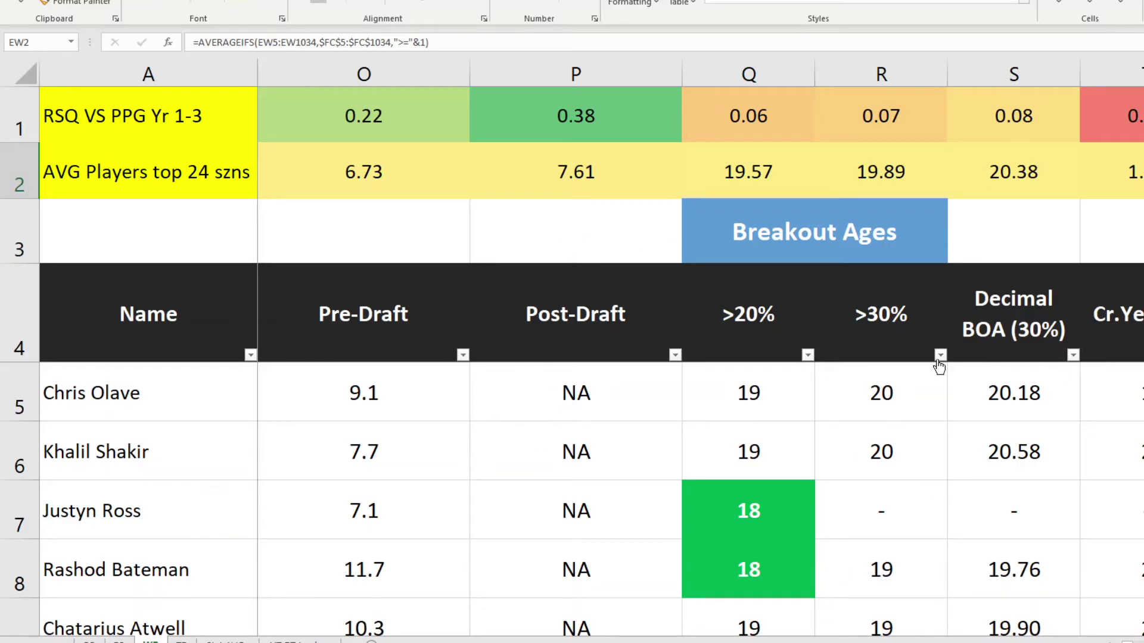
pyautogui.click(353, 226)
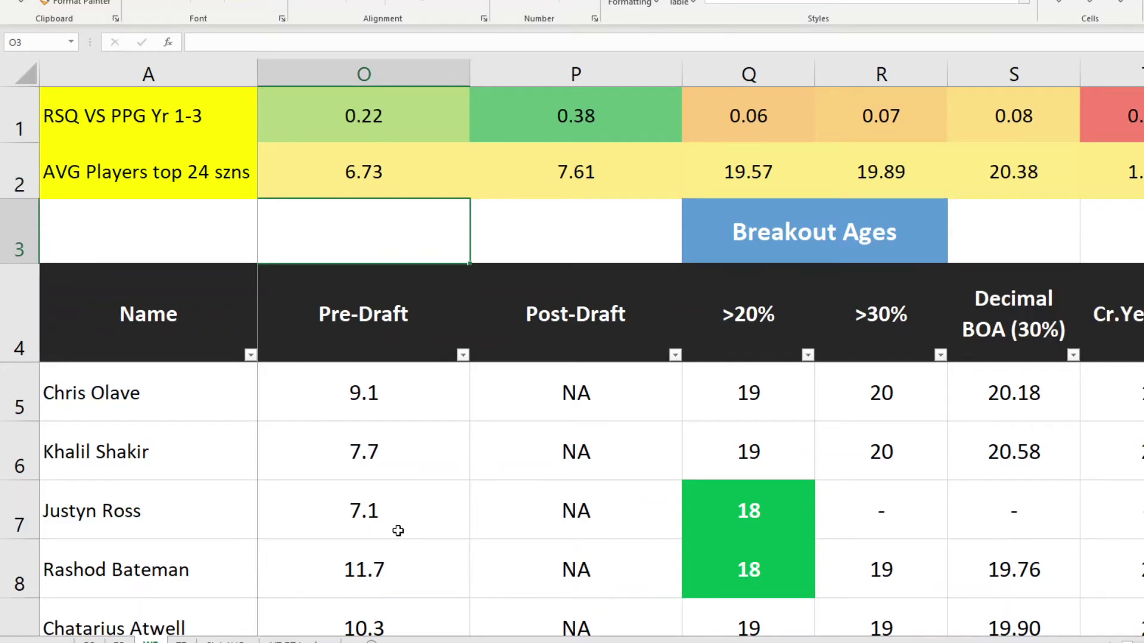